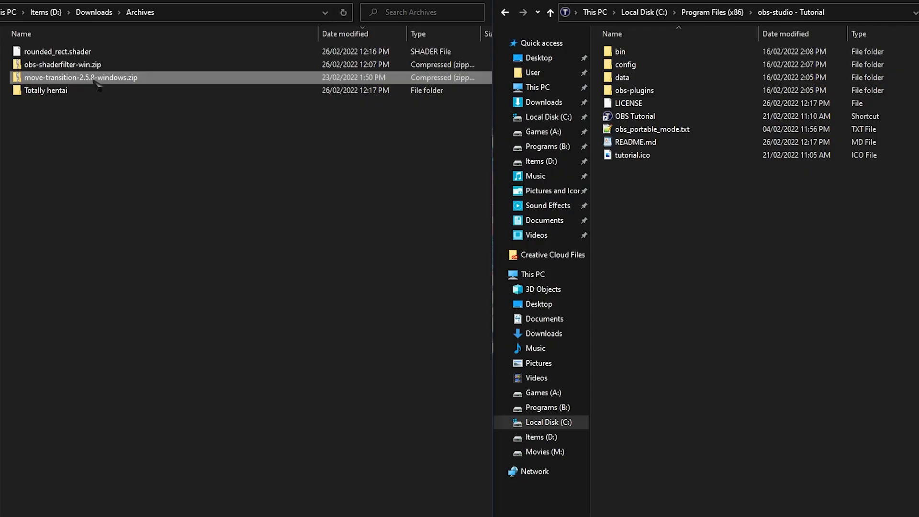
- Copy the data and obs-plugins folders from move-transition-2.5.8-windows.zip into the obs-studio - Tutorial folder, approving the copy
{"action": "double_click", "coordinate": [96, 76]}
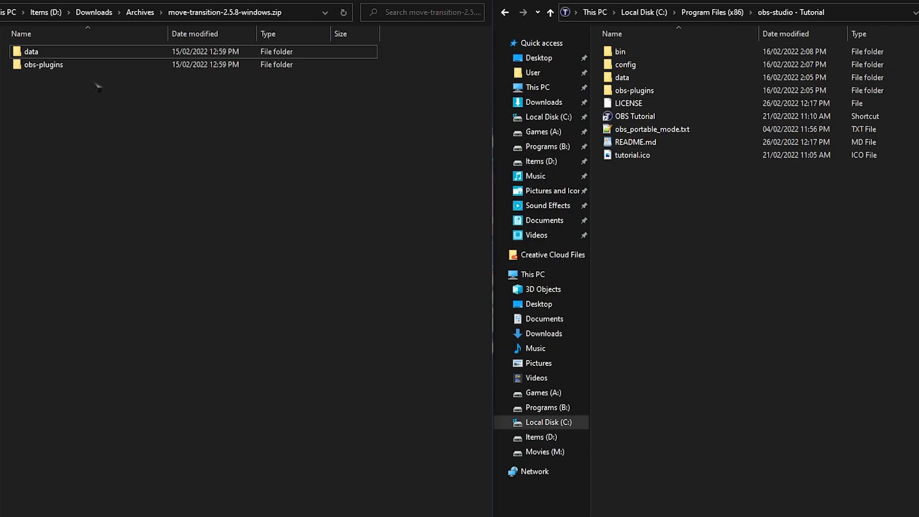
{"action": "left_click_drag", "start_coordinate": [56, 73], "coordinate": [698, 243]}
{"action": "left_click", "coordinate": [432, 140]}
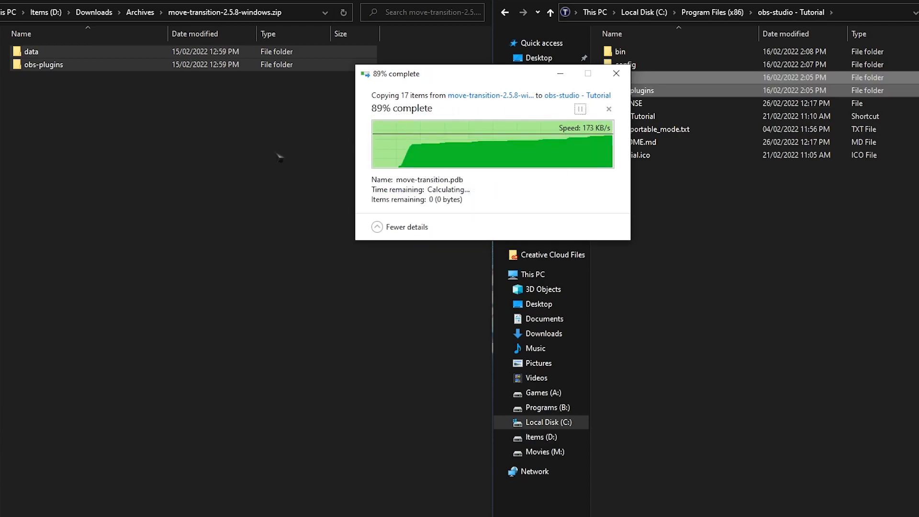
{"action": "left_click", "coordinate": [148, 170]}
{"action": "key", "text": "BackSpace"}
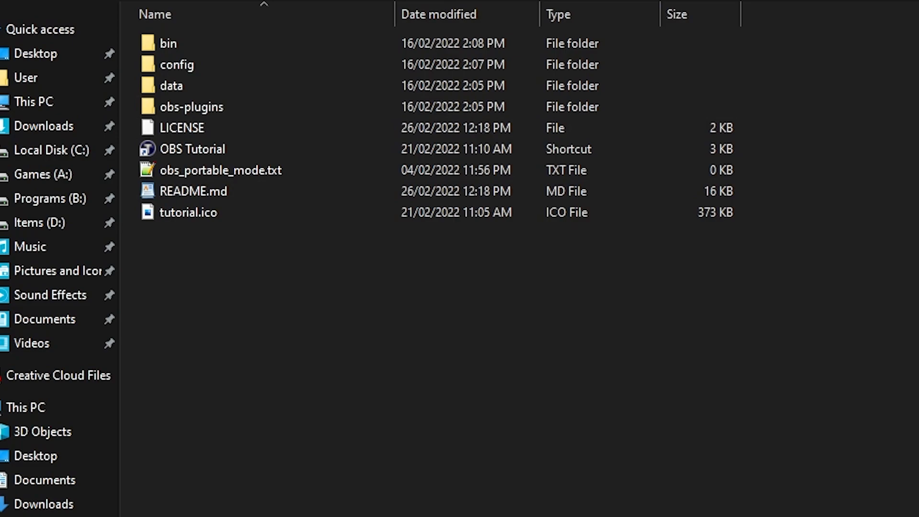
- Copy rounded_rect.shader from Archives into the examples folder under data, obs-plugins, obs-shaderfilter, replacing the existing file
{"action": "double_click", "coordinate": [205, 89]}
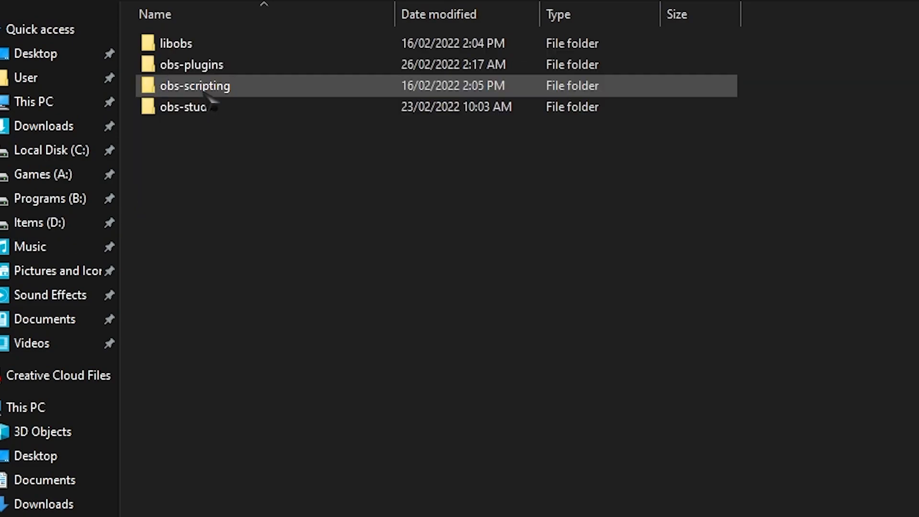
{"action": "double_click", "coordinate": [210, 67]}
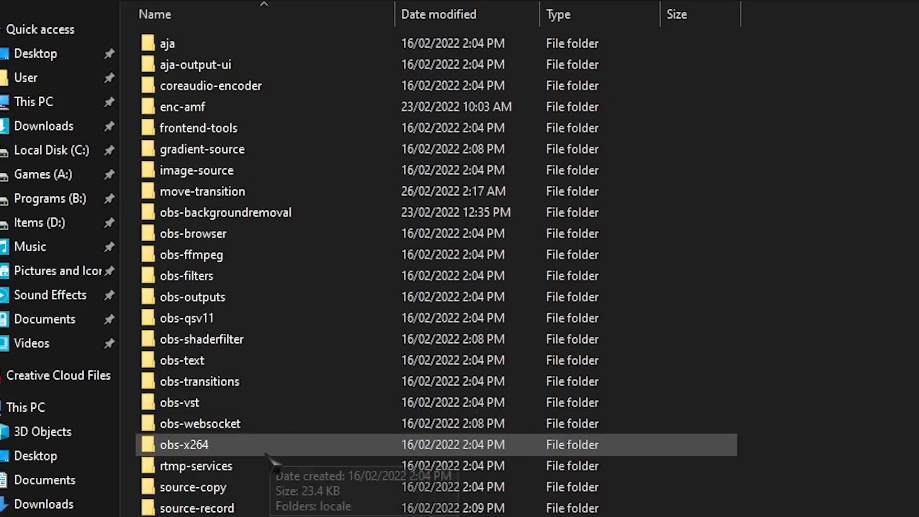
{"action": "double_click", "coordinate": [242, 339]}
{"action": "double_click", "coordinate": [201, 42]}
{"action": "left_click_drag", "start_coordinate": [67, 34], "coordinate": [840, 182]}
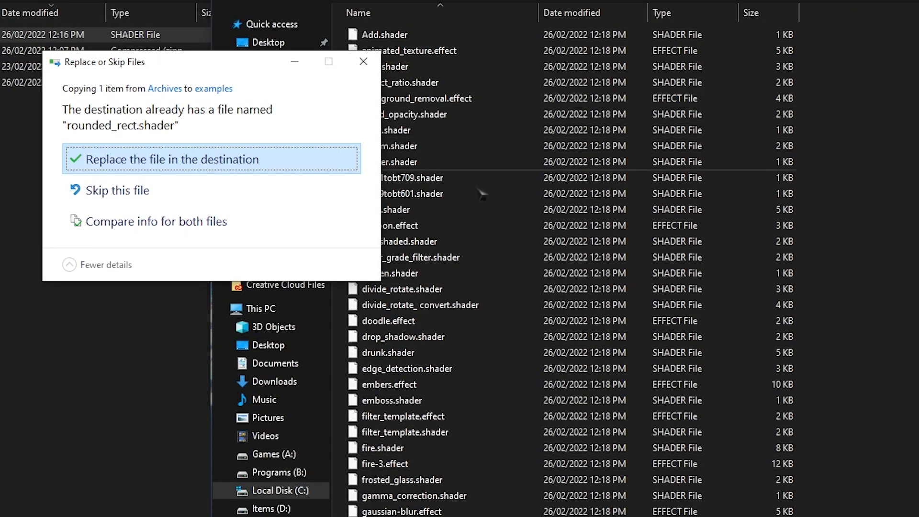
{"action": "left_click", "coordinate": [354, 165]}
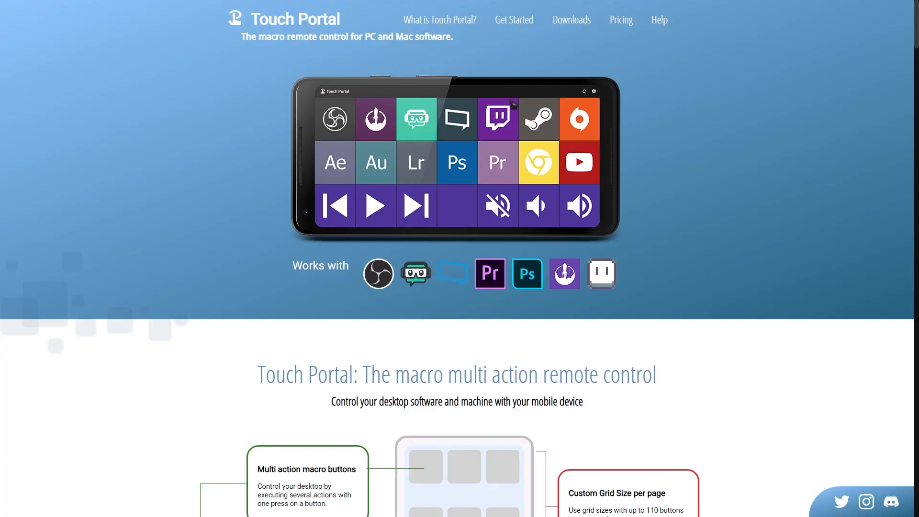
- Open the Touch Portal application's download page on its website
{"action": "mouse_move", "coordinate": [572, 20]}
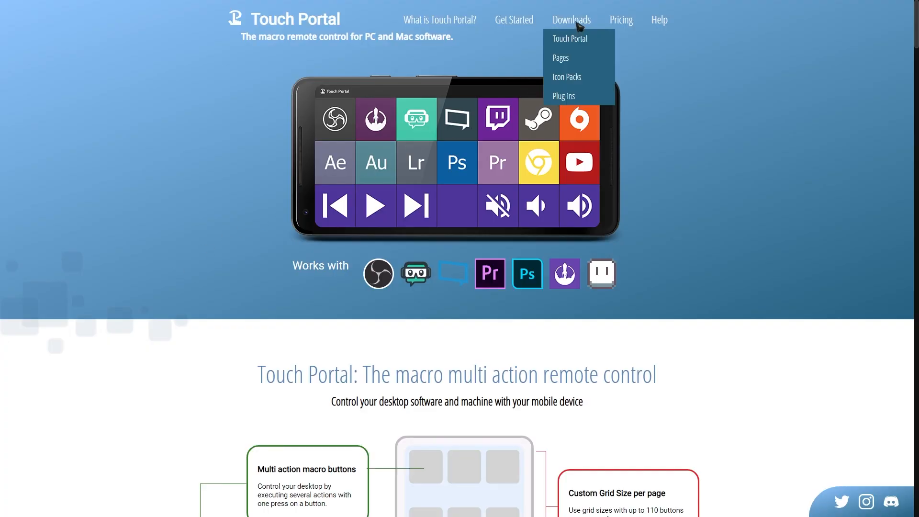
{"action": "left_click", "coordinate": [574, 36]}
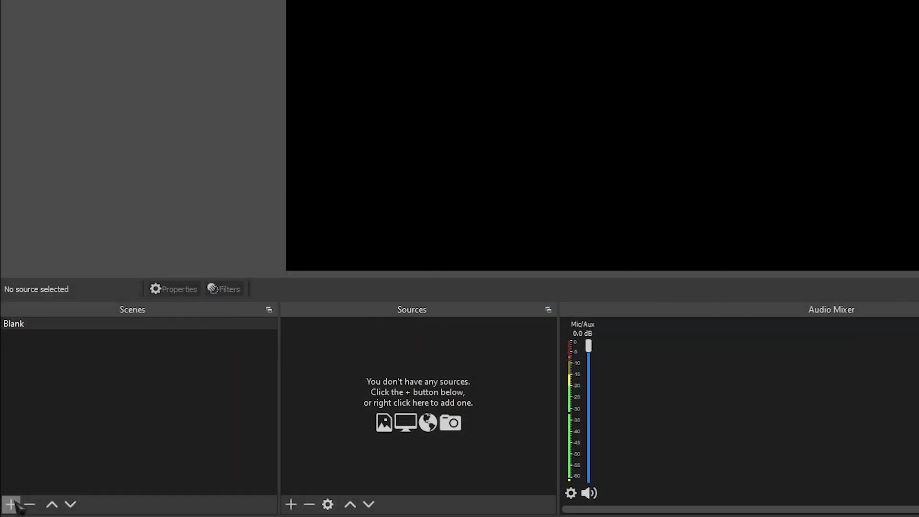
- In OBS Studio, add two scenes named Just Chatting and Gameplay
{"action": "left_click", "coordinate": [11, 504]}
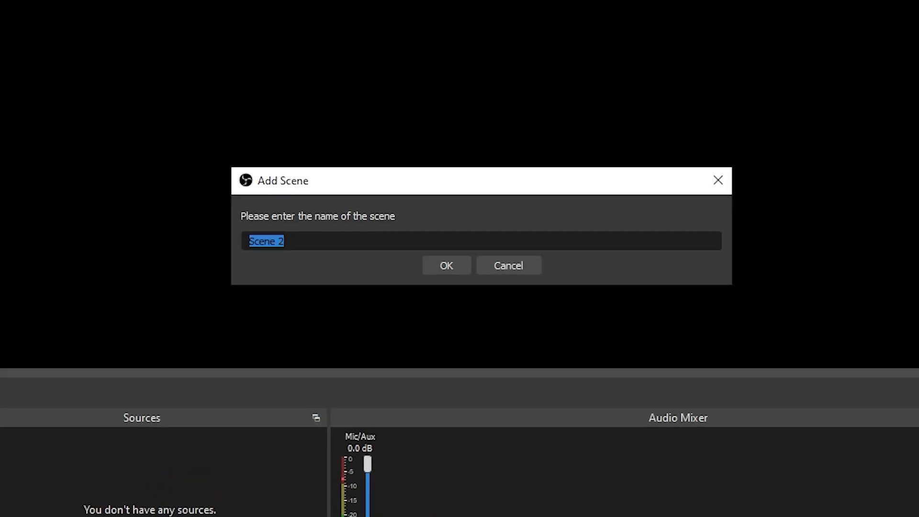
{"action": "left_click", "coordinate": [10, 503]}
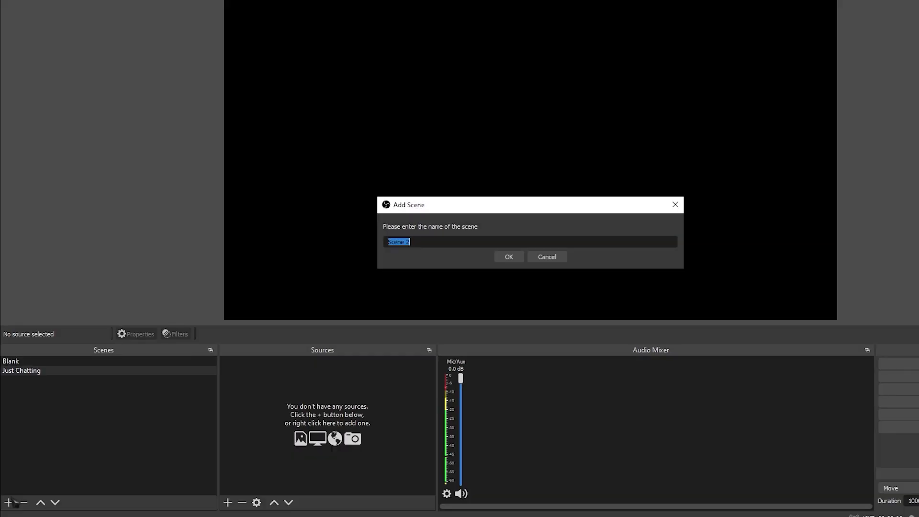
{"action": "type", "text": "Gameplay"}
{"action": "key", "text": "Return"}
- Add two more scenes named Gameplay Vertical and Hotkeys
{"action": "left_click", "coordinate": [9, 502]}
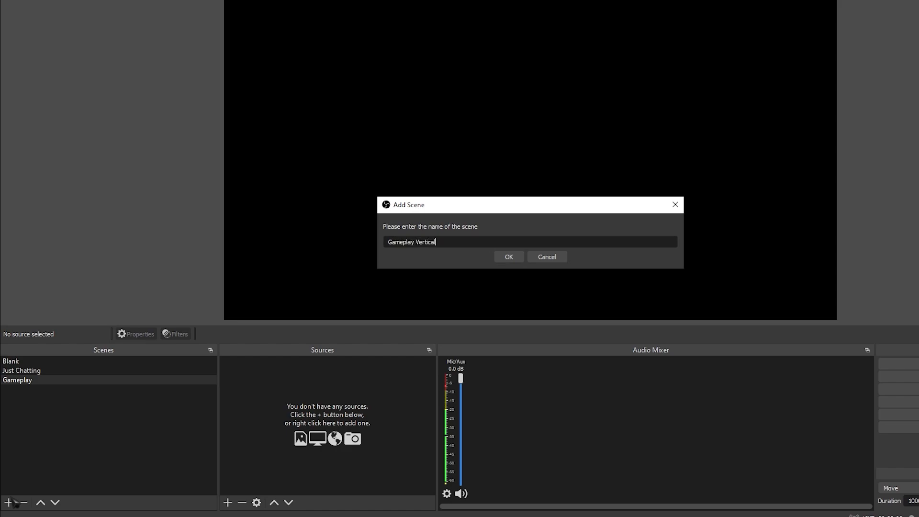
{"action": "type", "text": "Gameplay Vertical"}
{"action": "key", "text": "Return"}
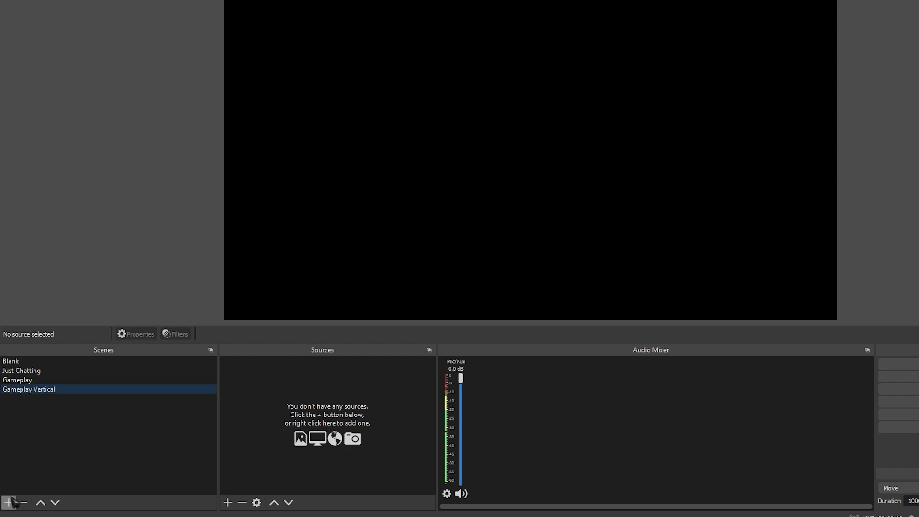
{"action": "left_click", "coordinate": [13, 502]}
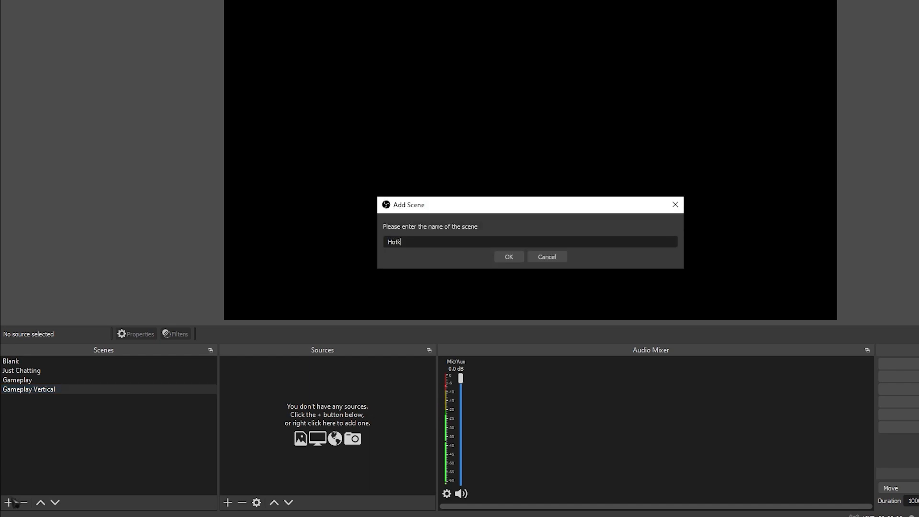
{"action": "key", "text": "Return"}
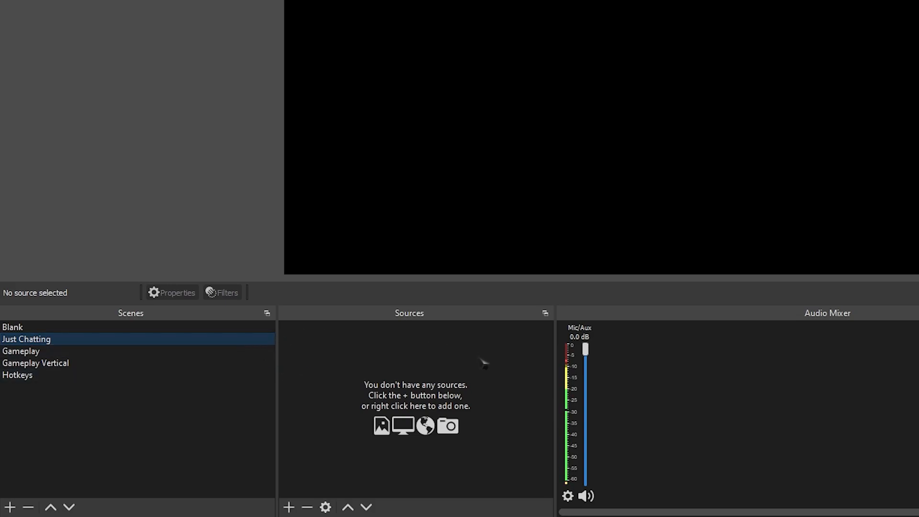
- Add a Video Capture Device source named Webcam to the Just Chatting scene
{"action": "left_click", "coordinate": [288, 506]}
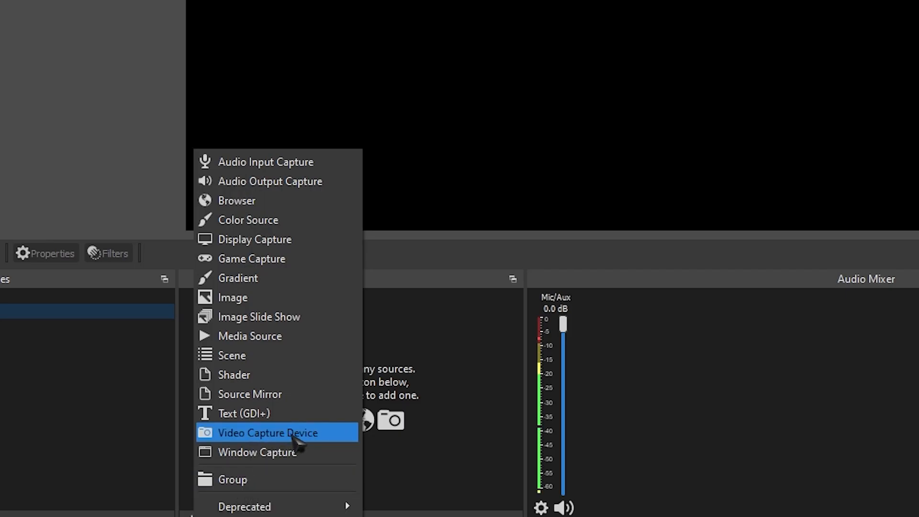
{"action": "left_click", "coordinate": [293, 433]}
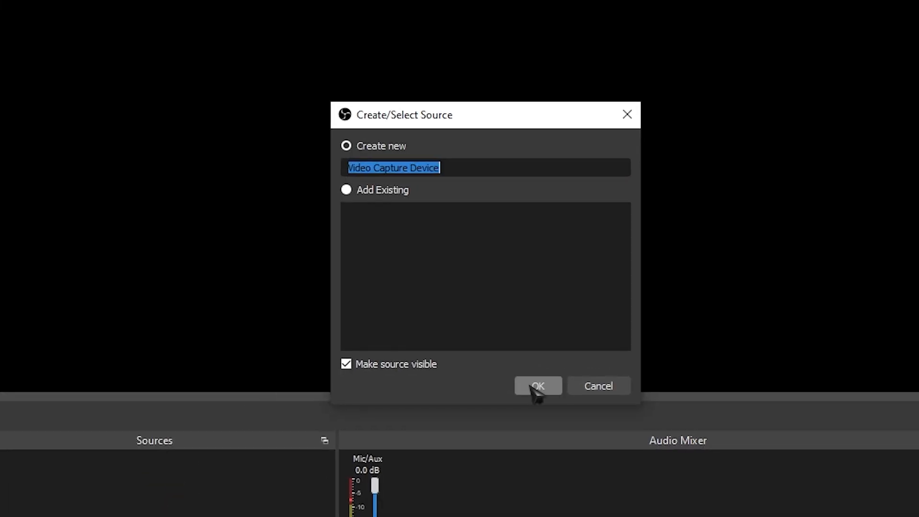
{"action": "type", "text": "Webcam"}
{"action": "left_click", "coordinate": [536, 387]}
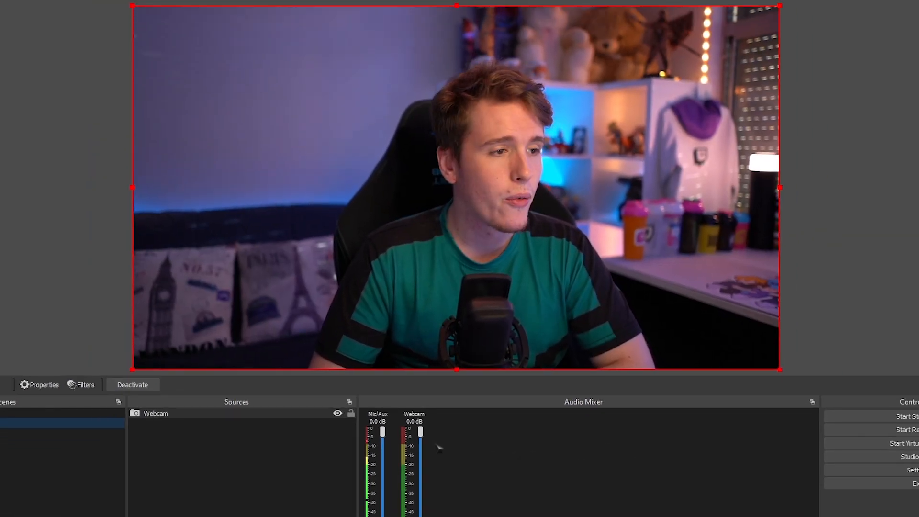
- Set the Webcam's positional alignment to Center in its transform and move it back to fill the canvas
{"action": "right_click", "coordinate": [272, 416]}
{"action": "mouse_move", "coordinate": [381, 211]}
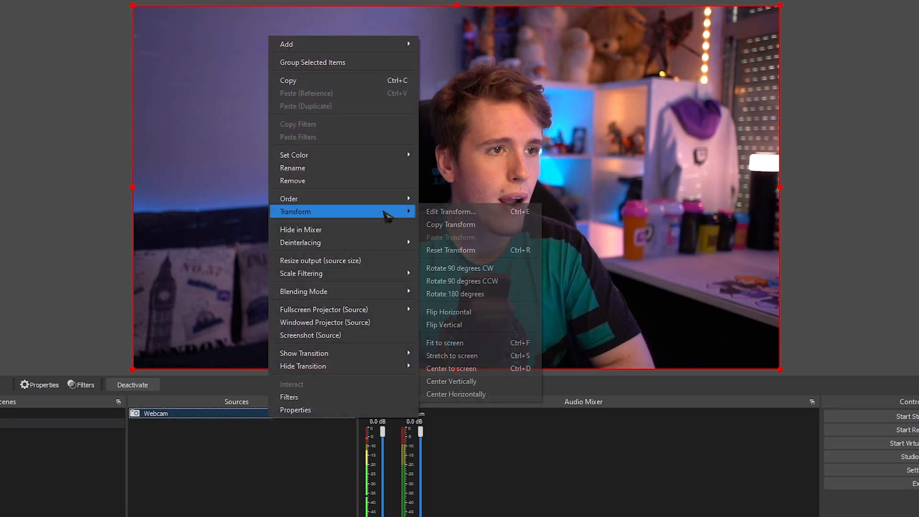
{"action": "left_click", "coordinate": [438, 212]}
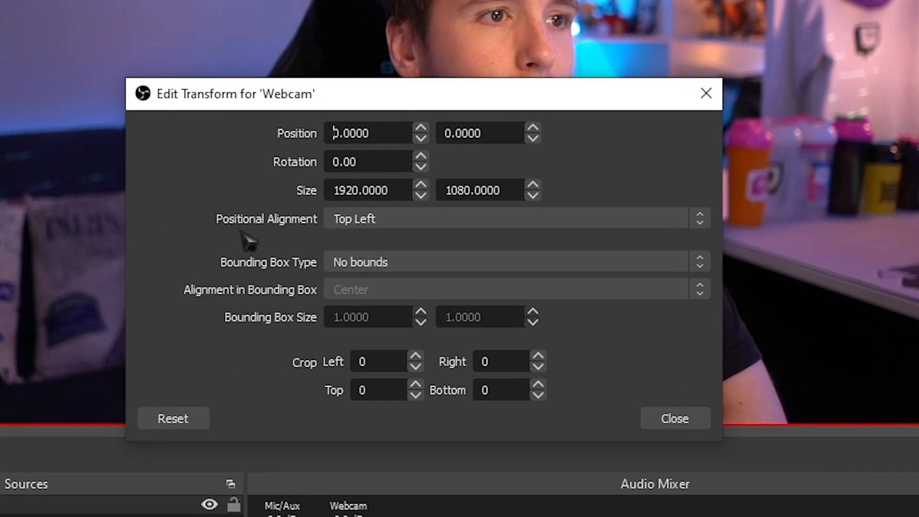
{"action": "left_click", "coordinate": [409, 222]}
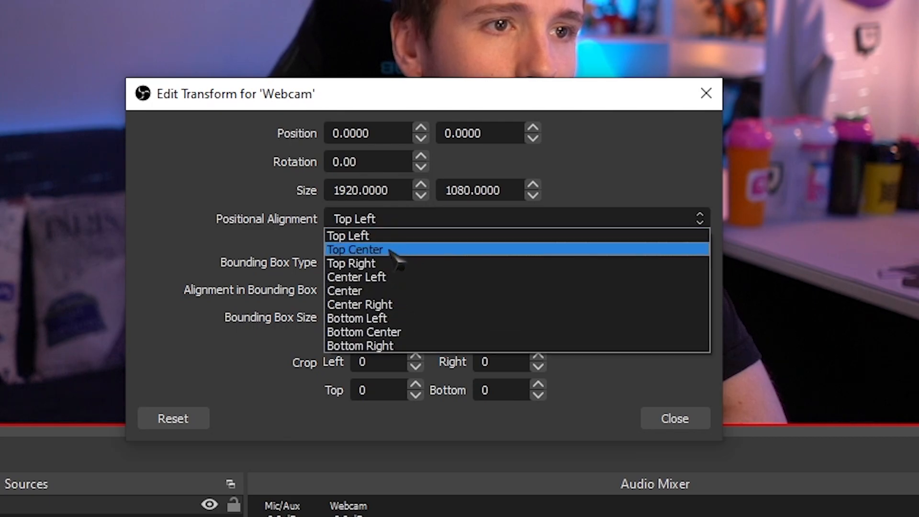
{"action": "left_click", "coordinate": [362, 291]}
{"action": "left_click", "coordinate": [675, 419]}
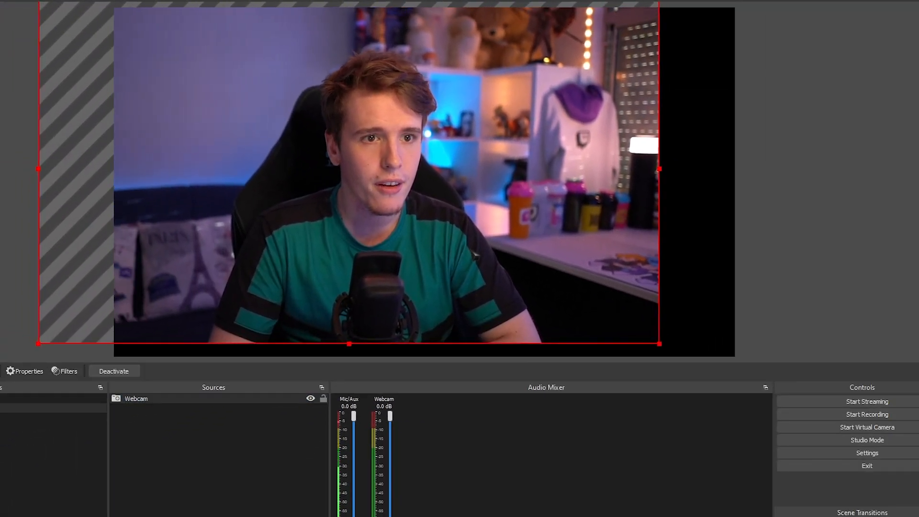
{"action": "left_click_drag", "start_coordinate": [474, 255], "coordinate": [550, 268]}
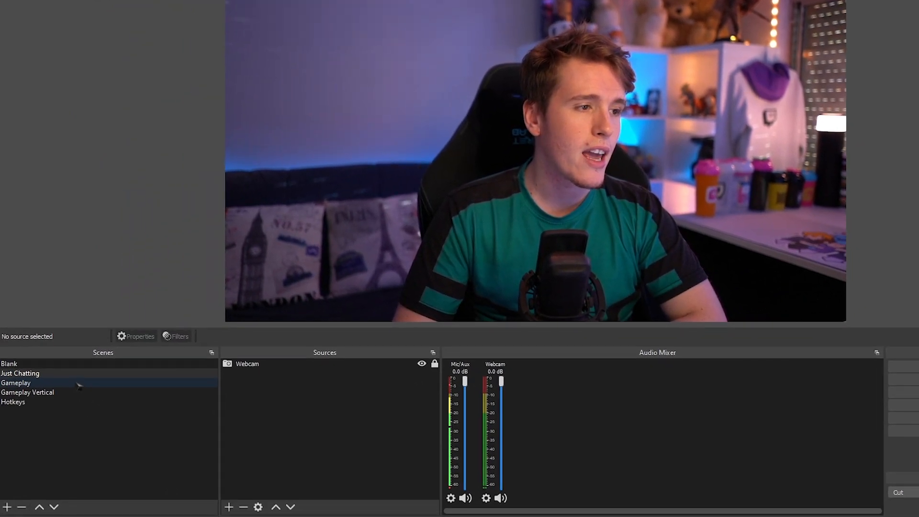
- Add the existing Webcam source to the Gameplay scene
{"action": "left_click", "coordinate": [93, 384]}
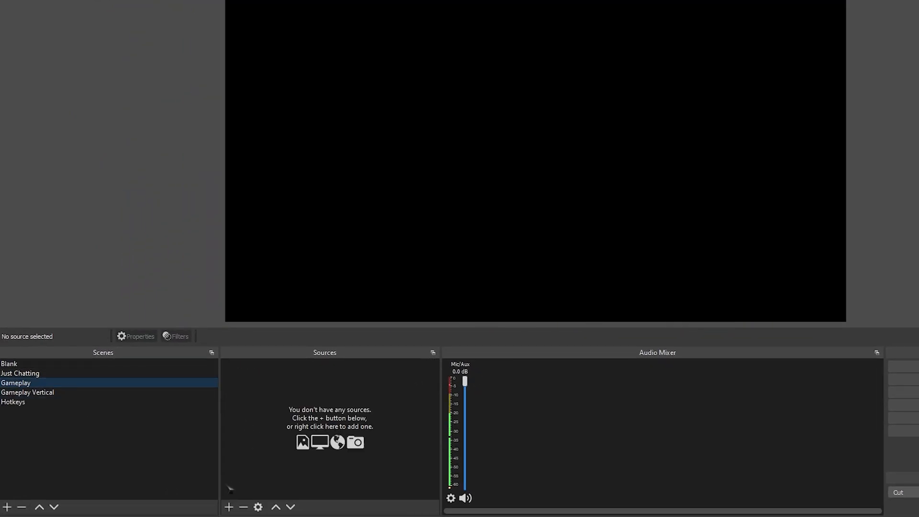
{"action": "left_click", "coordinate": [229, 507]}
{"action": "left_click", "coordinate": [289, 457]}
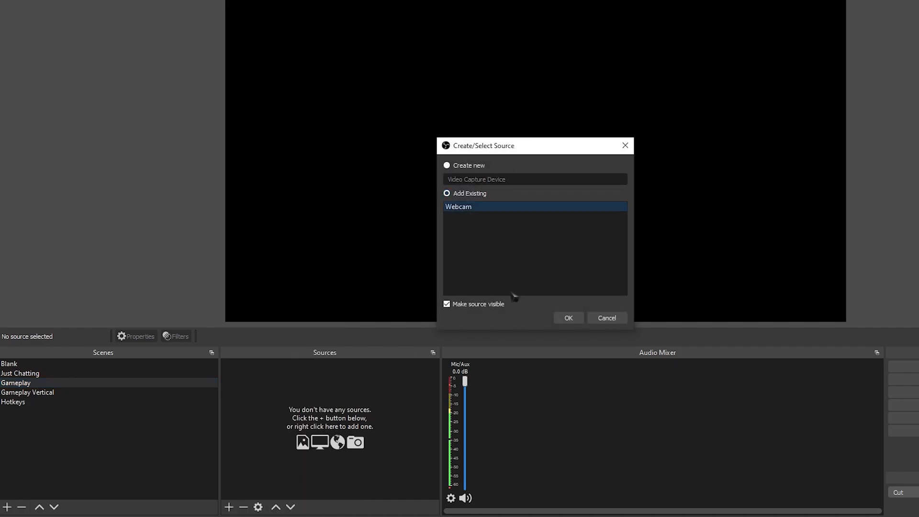
{"action": "left_click", "coordinate": [568, 318]}
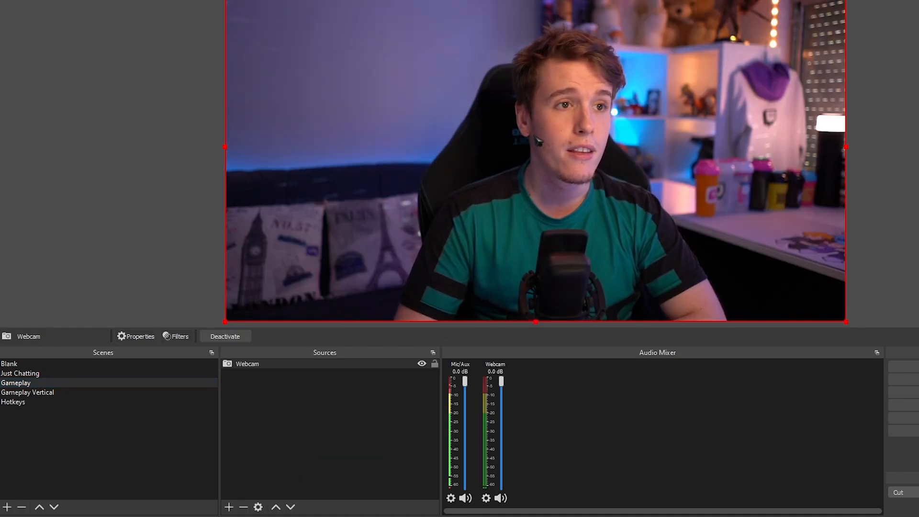
- Set the Gameplay webcam's positional alignment to Center and shrink it into the upper-left corner of the canvas
{"action": "right_click", "coordinate": [532, 139]}
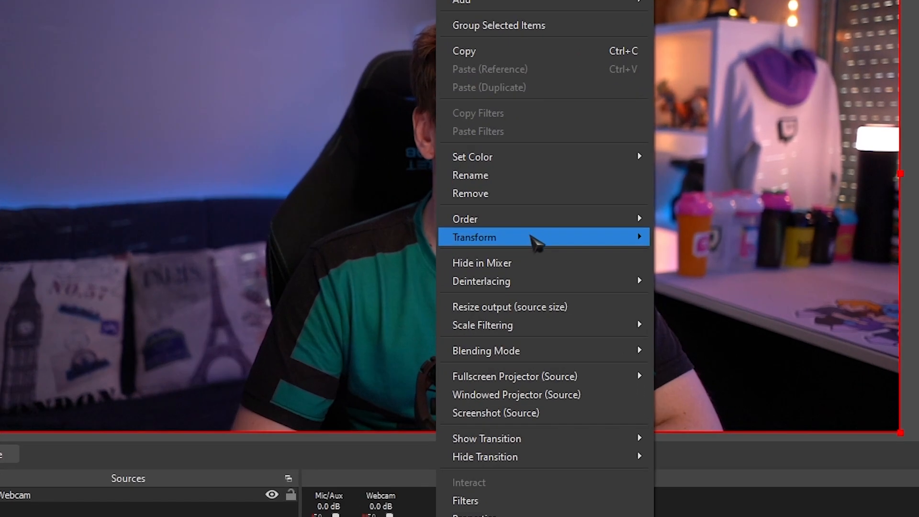
{"action": "mouse_move", "coordinate": [601, 192]}
{"action": "left_click", "coordinate": [689, 237]}
{"action": "left_click", "coordinate": [423, 269]}
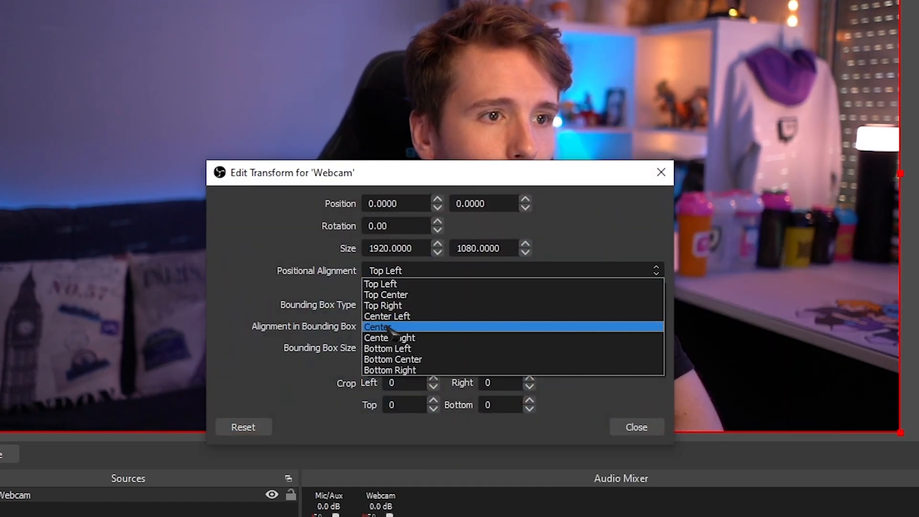
{"action": "left_click", "coordinate": [402, 327]}
{"action": "left_click", "coordinate": [634, 423]}
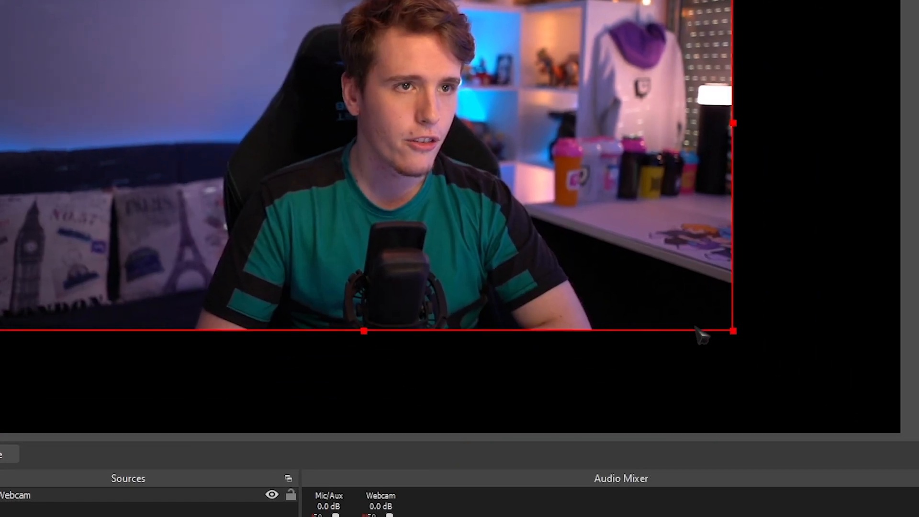
{"action": "left_click_drag", "start_coordinate": [697, 331], "coordinate": [215, 89]}
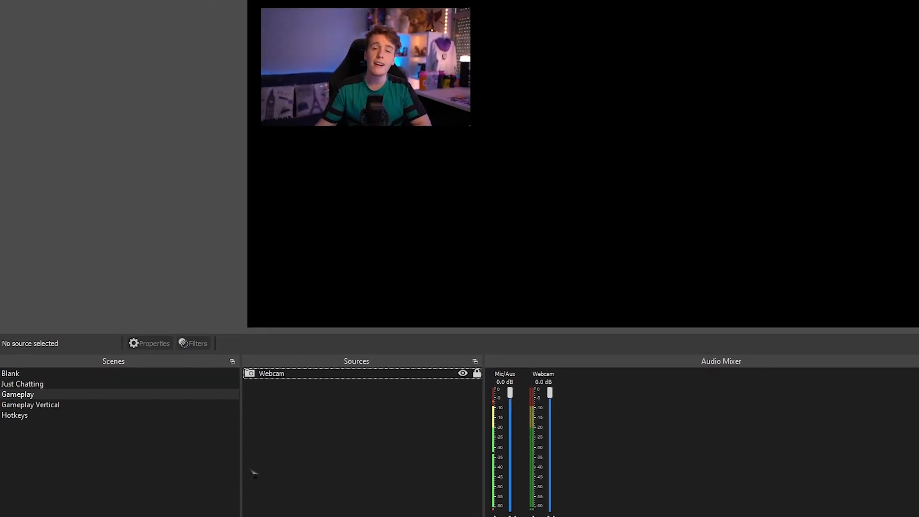
- Add an Image source showing the DS logo background behind the webcam in the Gameplay scene
{"action": "left_click", "coordinate": [252, 501]}
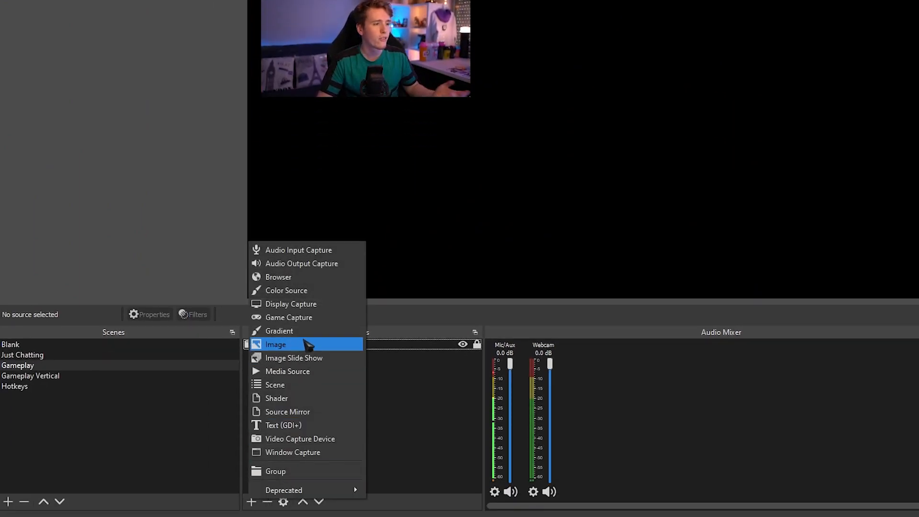
{"action": "left_click", "coordinate": [303, 344]}
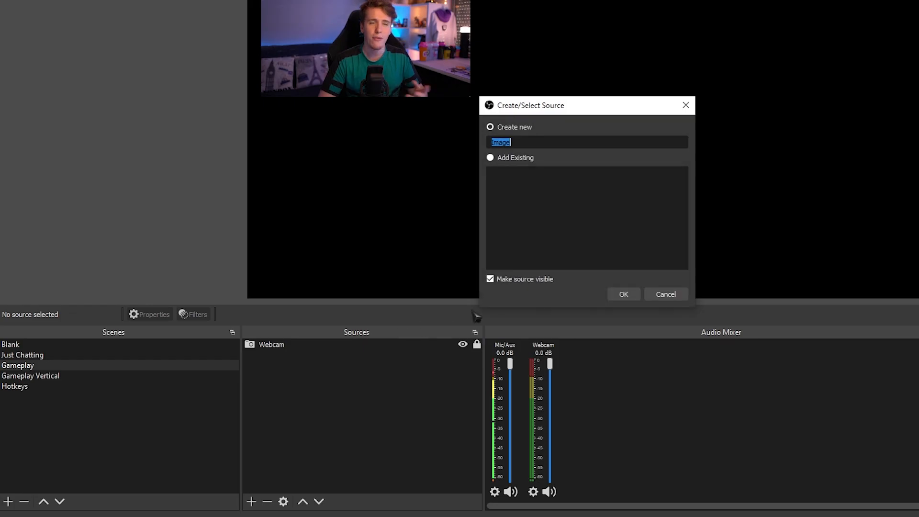
{"action": "left_click", "coordinate": [624, 294]}
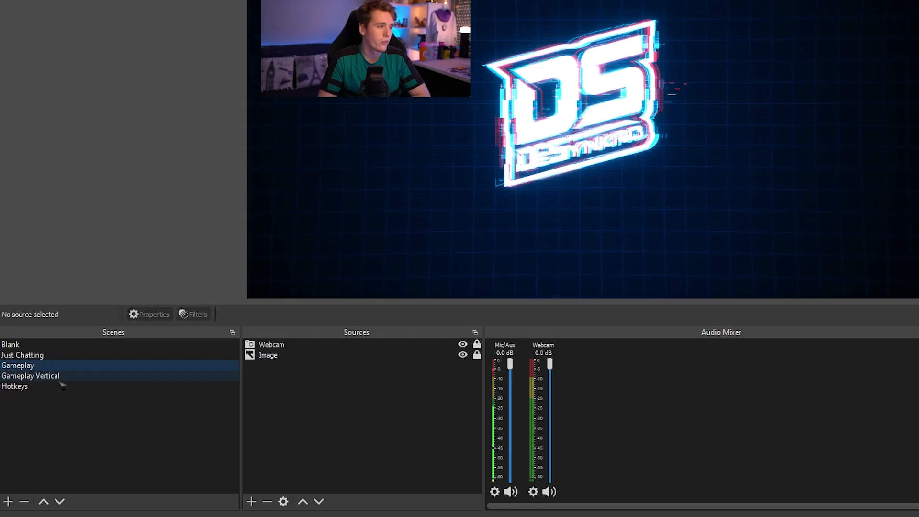
- Add the existing Webcam source to the Gameplay Vertical scene
{"action": "left_click", "coordinate": [59, 380]}
{"action": "left_click", "coordinate": [251, 502]}
{"action": "left_click", "coordinate": [304, 443]}
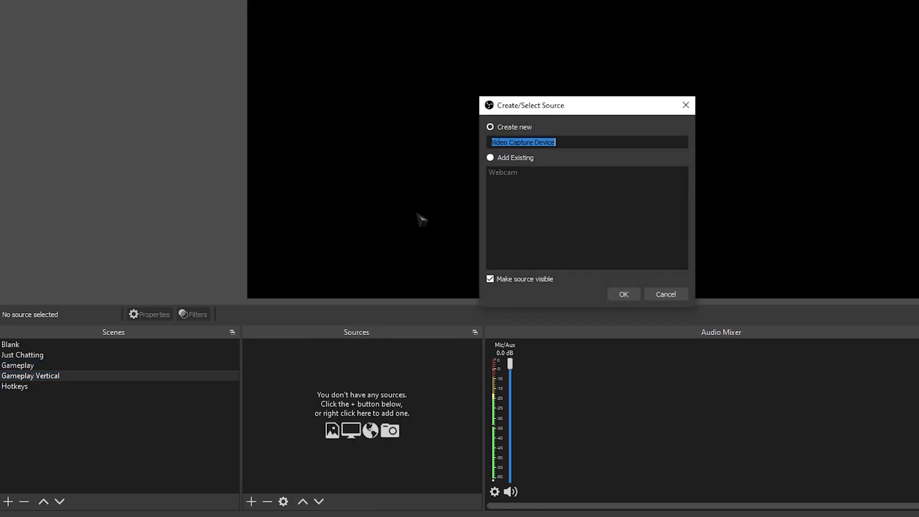
{"action": "left_click", "coordinate": [624, 294]}
- Set the Gameplay Vertical webcam's positional alignment to Center and shrink it into the lower-left corner of the canvas
{"action": "right_click", "coordinate": [487, 292]}
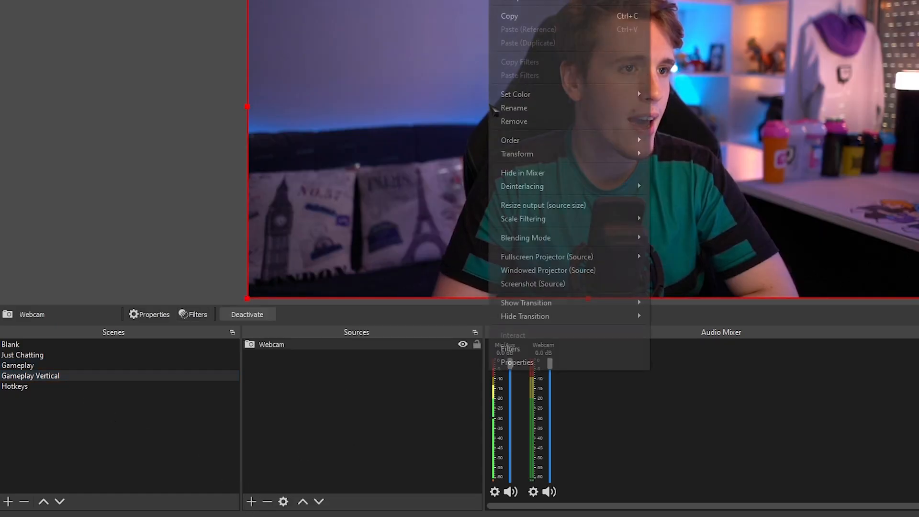
{"action": "mouse_move", "coordinate": [572, 155]}
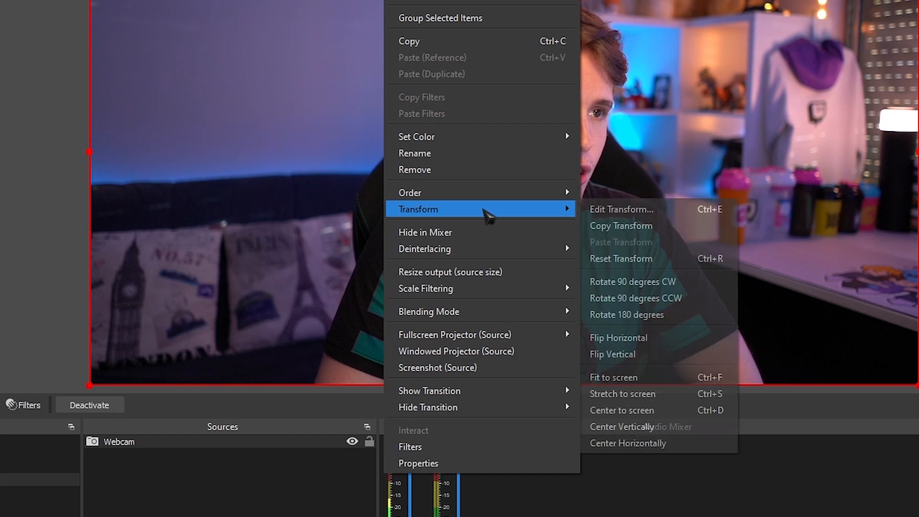
{"action": "left_click", "coordinate": [621, 209]}
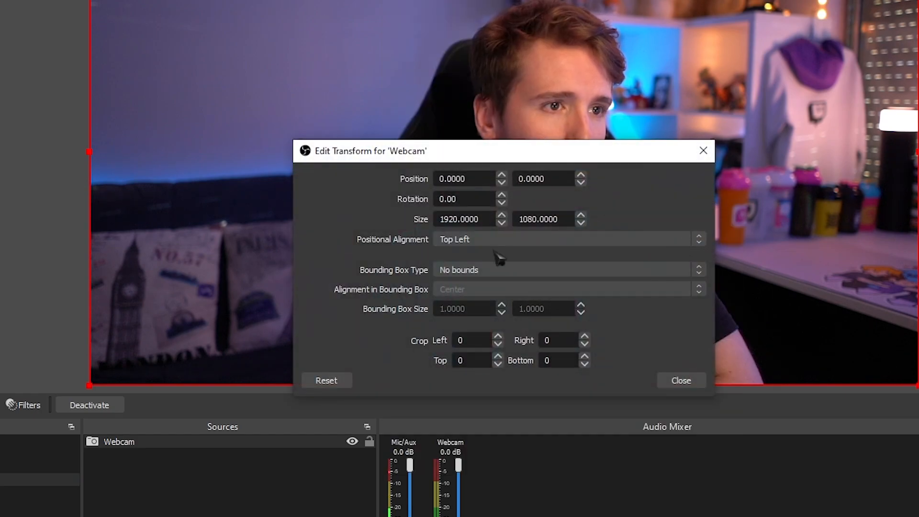
{"action": "left_click", "coordinate": [500, 240]}
{"action": "left_click", "coordinate": [471, 290]}
{"action": "left_click", "coordinate": [680, 381]}
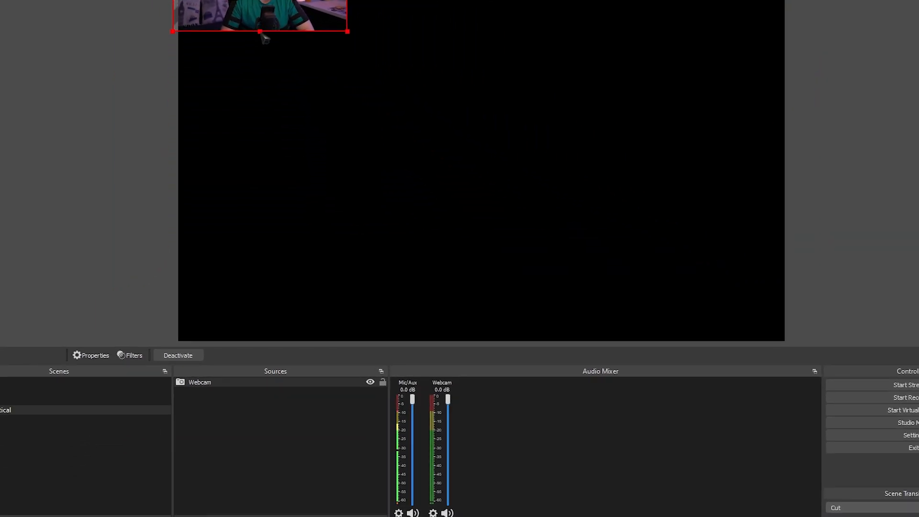
{"action": "left_click_drag", "start_coordinate": [262, 33], "coordinate": [293, 309]}
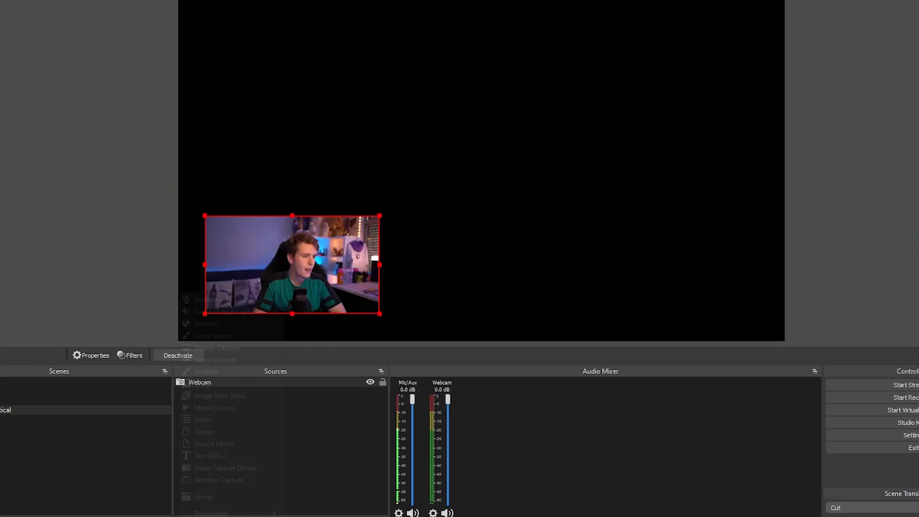
- Add the existing Image source to the Gameplay Vertical scene and place it beneath the Webcam source
{"action": "left_click", "coordinate": [170, 508]}
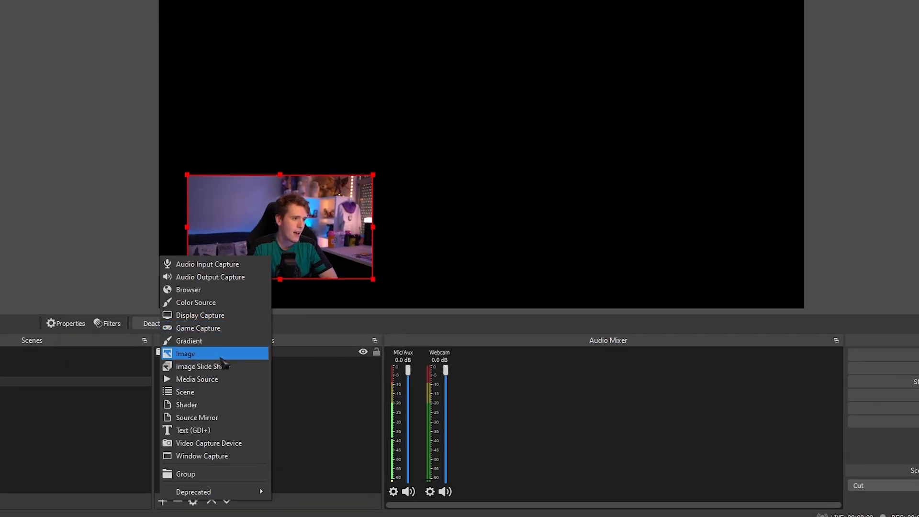
{"action": "left_click", "coordinate": [221, 356]}
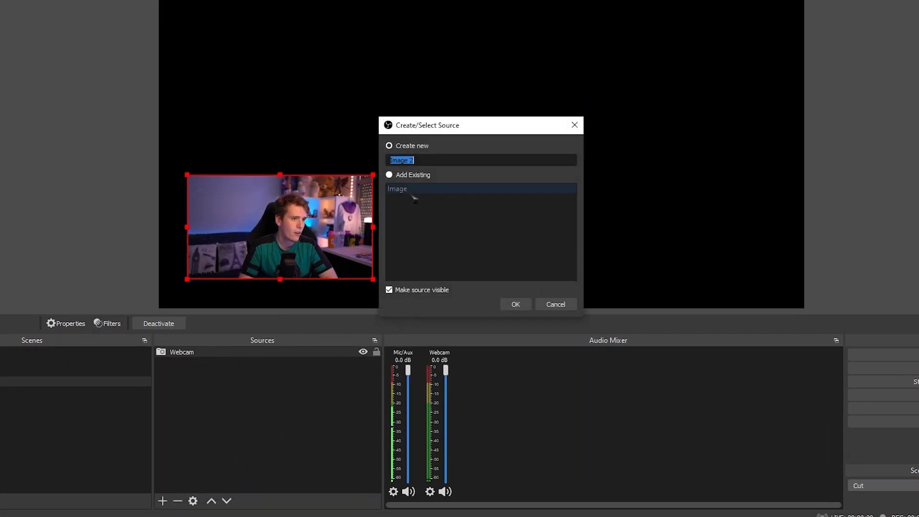
{"action": "left_click", "coordinate": [516, 303]}
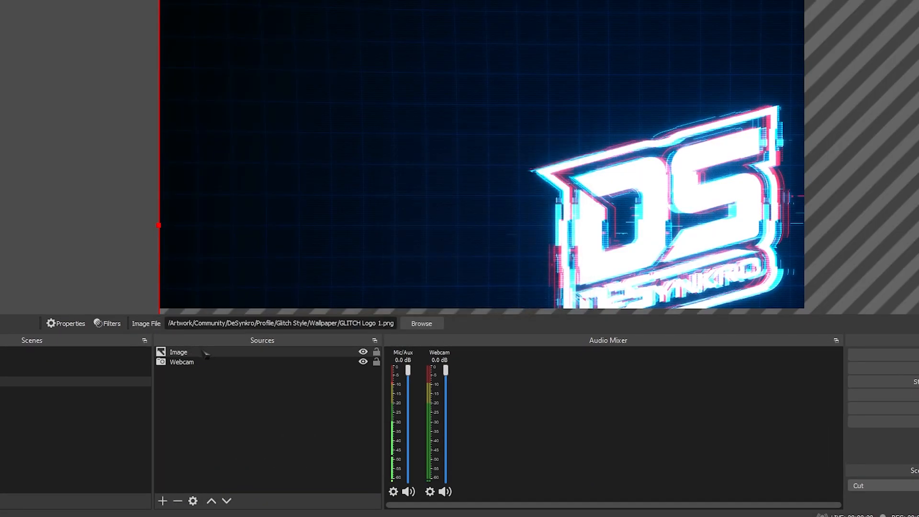
{"action": "left_click_drag", "start_coordinate": [206, 354], "coordinate": [222, 389]}
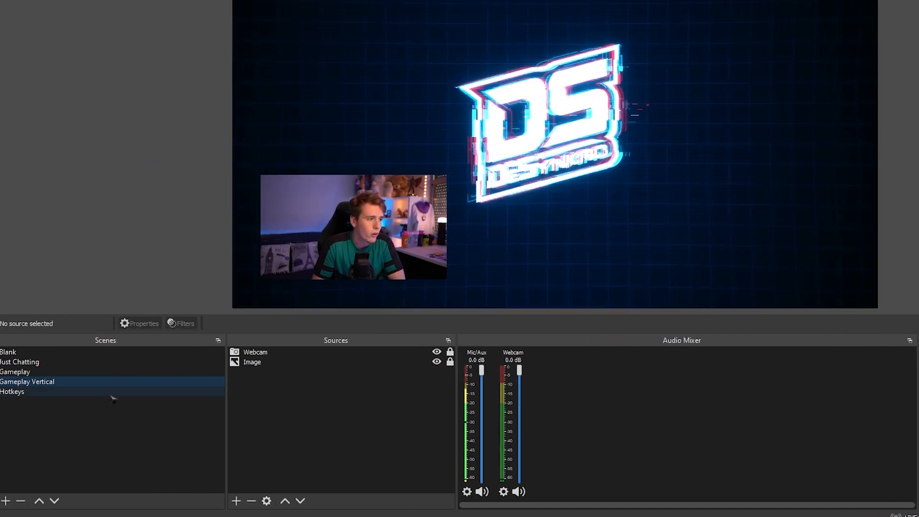
- Add a Color Source named JC to the empty Hotkeys scene
{"action": "left_click", "coordinate": [29, 392]}
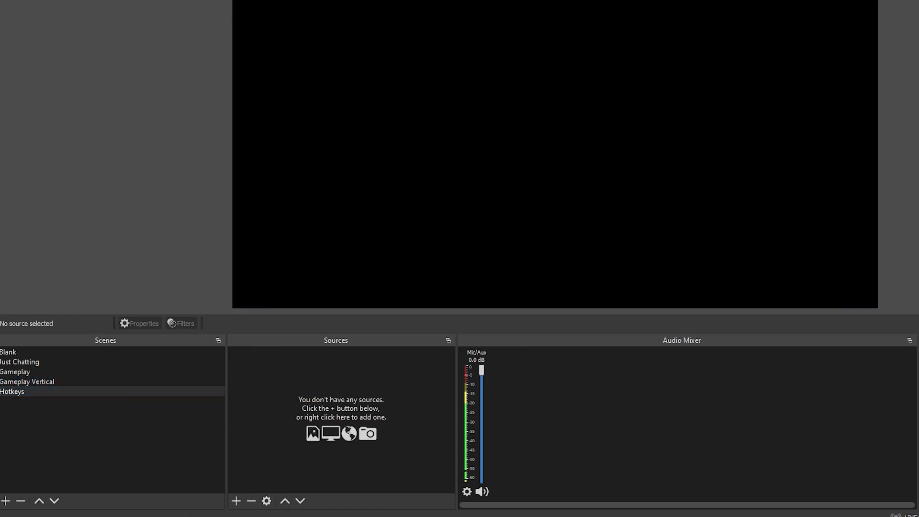
{"action": "left_click", "coordinate": [236, 501]}
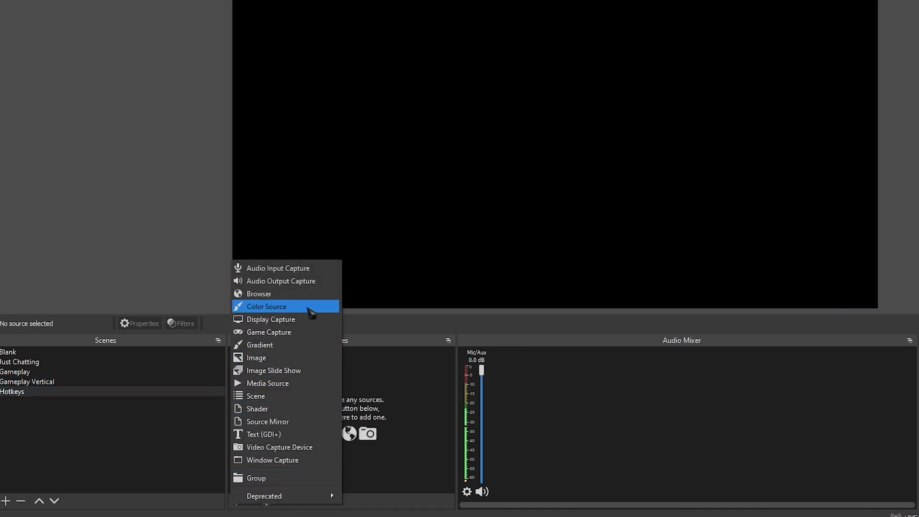
{"action": "left_click", "coordinate": [308, 309]}
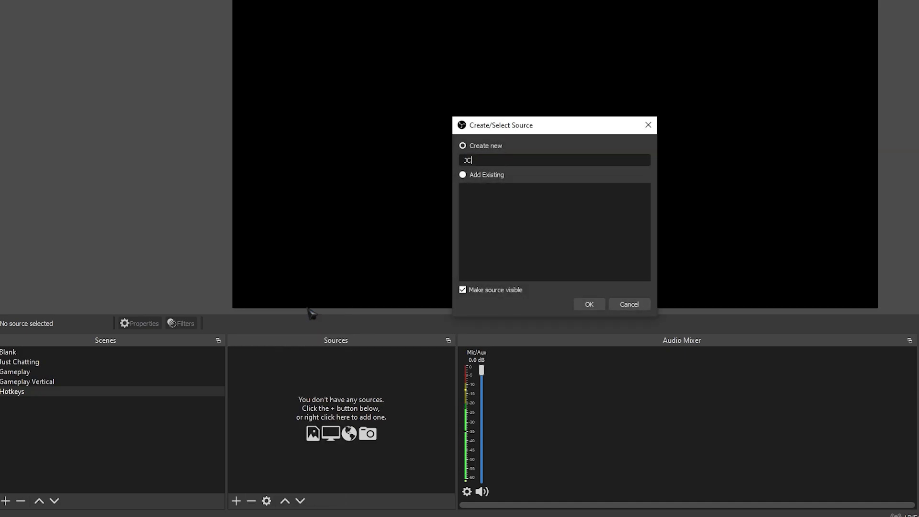
{"action": "key", "text": "Return"}
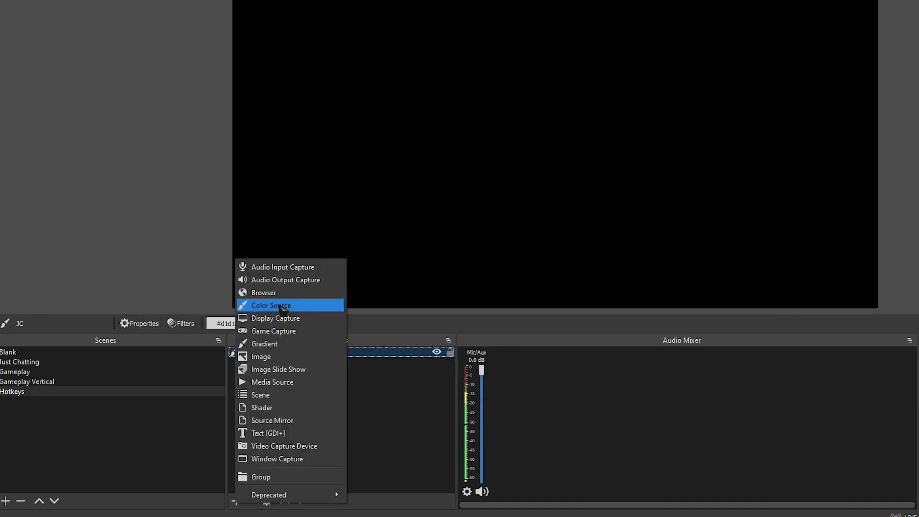
- Add a Color Source named GP to the Hotkeys scene and begin creating another Color Source after it
{"action": "left_click", "coordinate": [281, 307]}
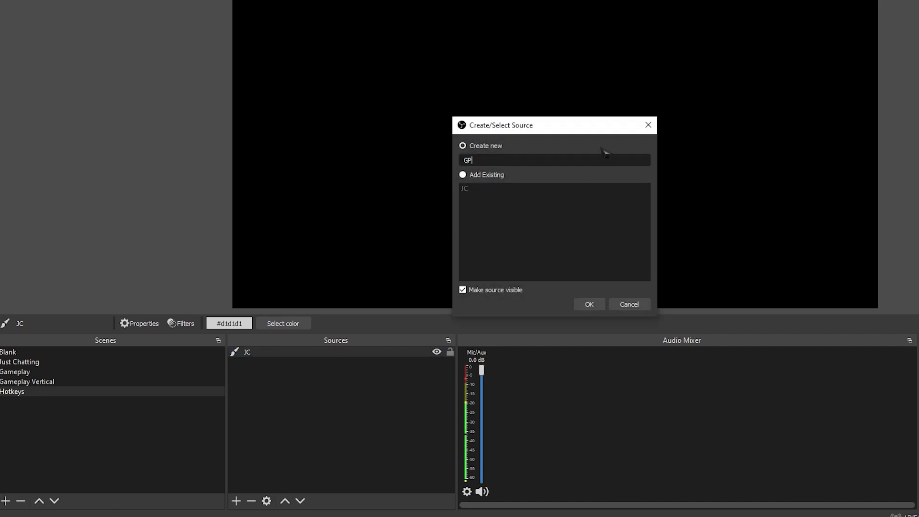
{"action": "type", "text": "GP"}
{"action": "key", "text": "Return"}
{"action": "left_click", "coordinate": [236, 501]}
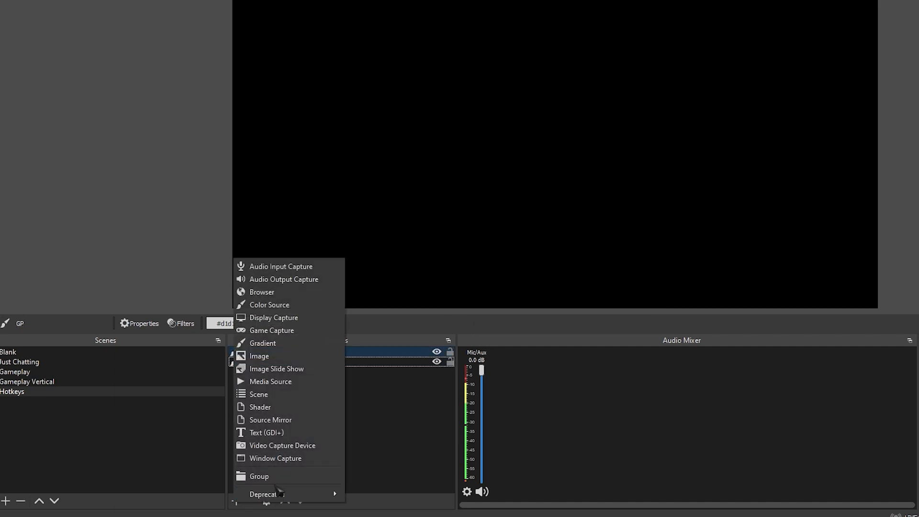
{"action": "left_click", "coordinate": [270, 304]}
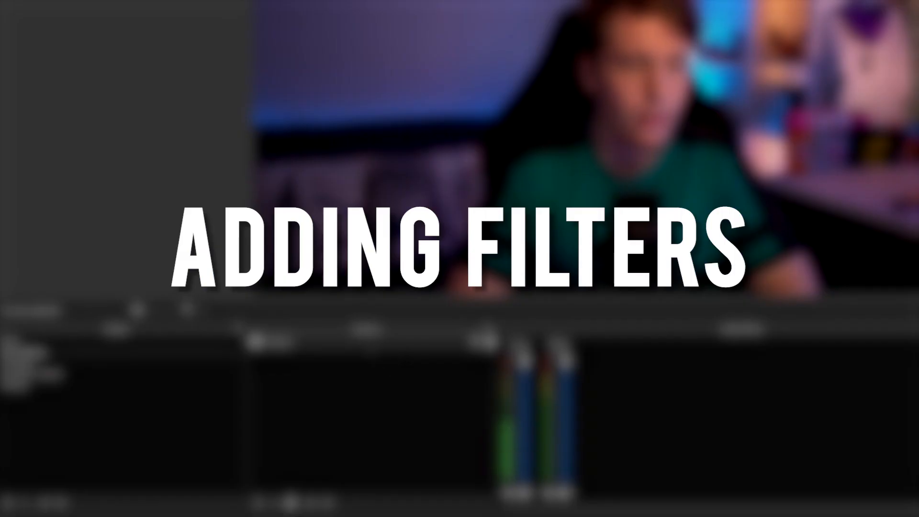
- Open the filters of the Webcam source in the Just Chatting scene and add a Crop/Pad effect filter
{"action": "right_click", "coordinate": [320, 341]}
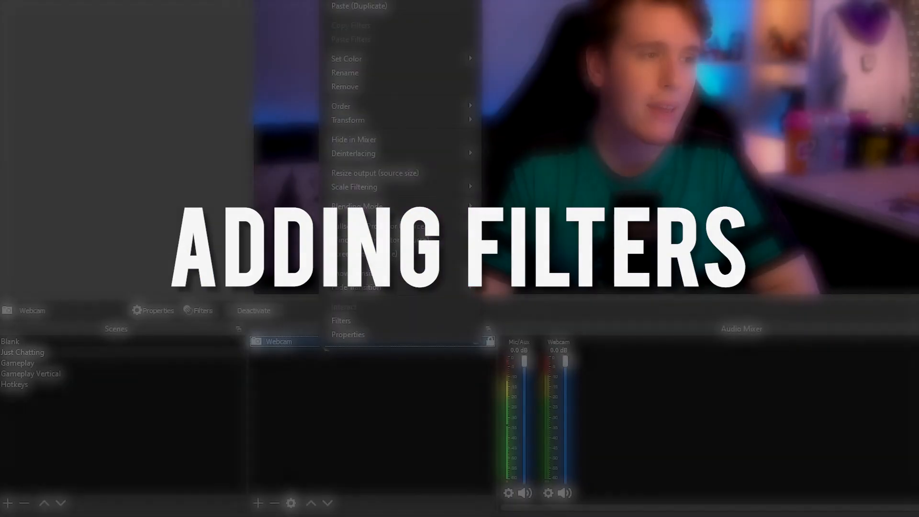
{"action": "left_click", "coordinate": [372, 322]}
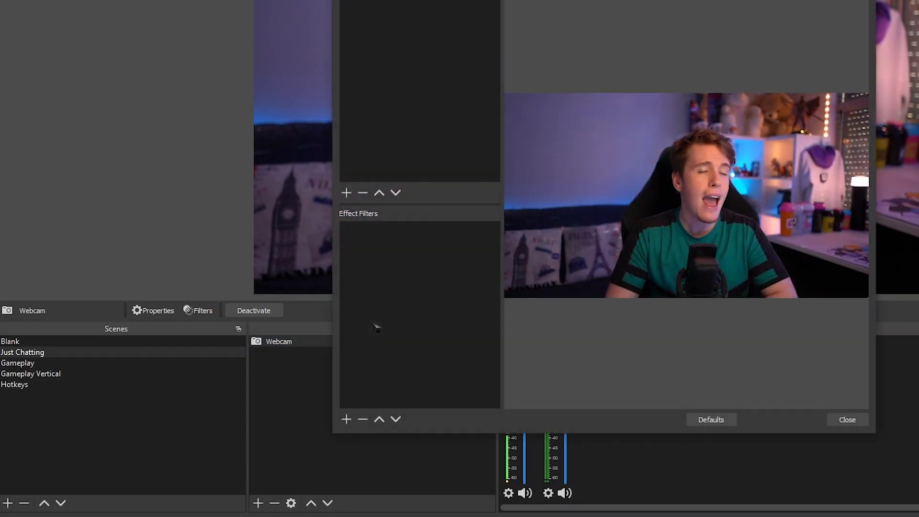
{"action": "left_click", "coordinate": [346, 419]}
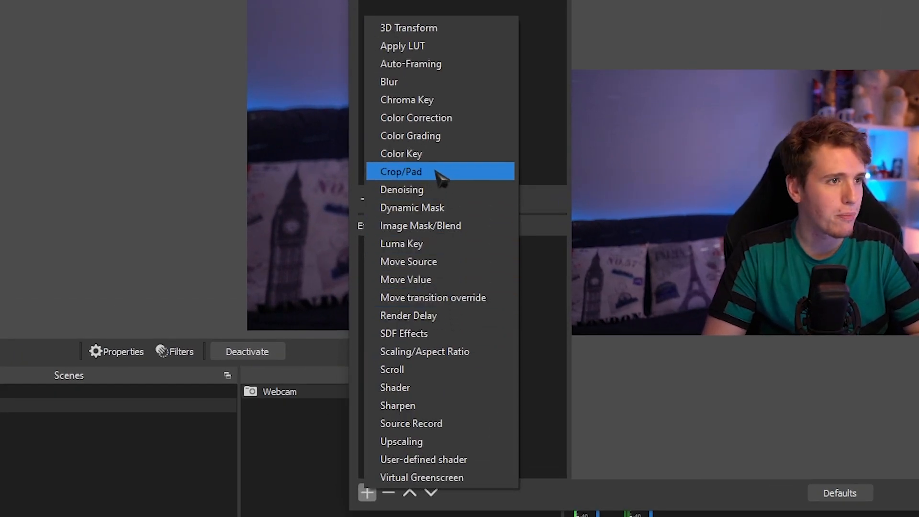
{"action": "left_click", "coordinate": [437, 178]}
{"action": "left_click", "coordinate": [662, 238]}
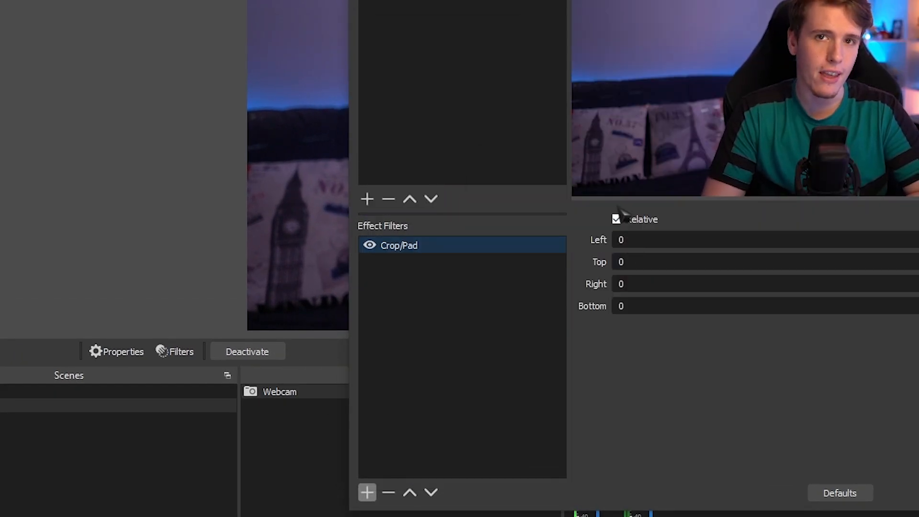
- Add a User-defined shader filter to the webcam and load its shader text from rounded_rect.shader
{"action": "left_click", "coordinate": [367, 493]}
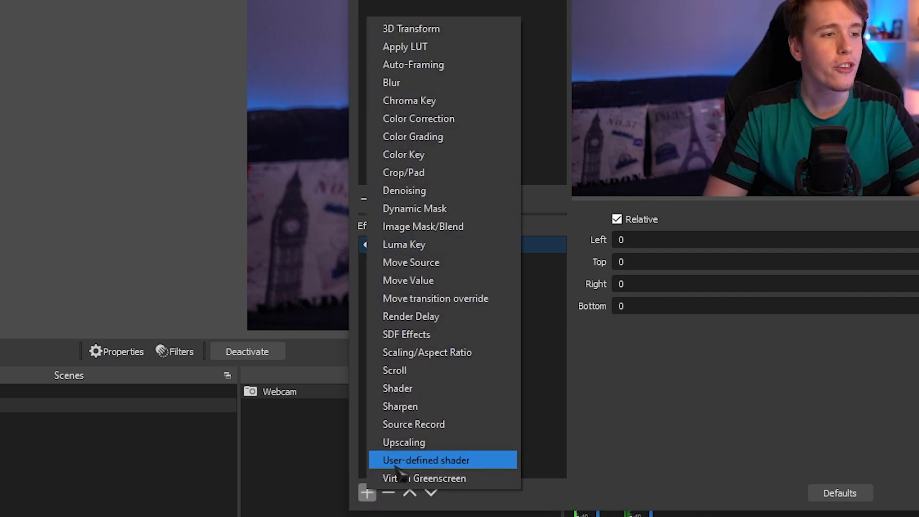
{"action": "left_click", "coordinate": [486, 462]}
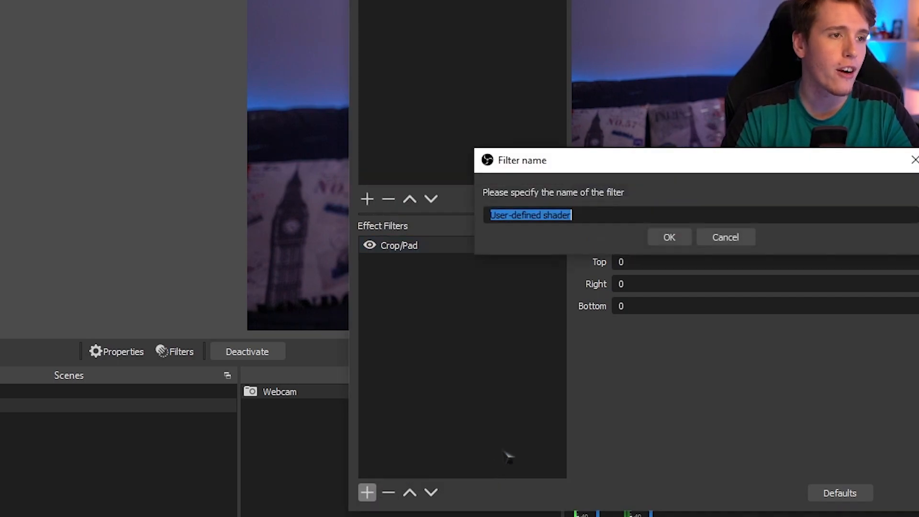
{"action": "left_click", "coordinate": [668, 237]}
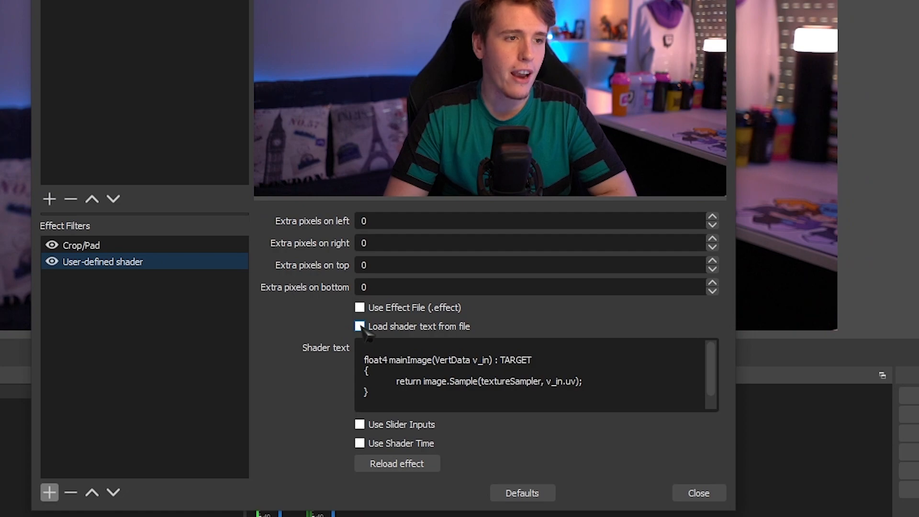
{"action": "left_click", "coordinate": [360, 328]}
{"action": "left_click", "coordinate": [687, 346]}
{"action": "scroll", "coordinate": [790, 255], "scroll_direction": "down", "scroll_amount": 7}
{"action": "scroll", "coordinate": [789, 255], "scroll_direction": "down", "scroll_amount": 6}
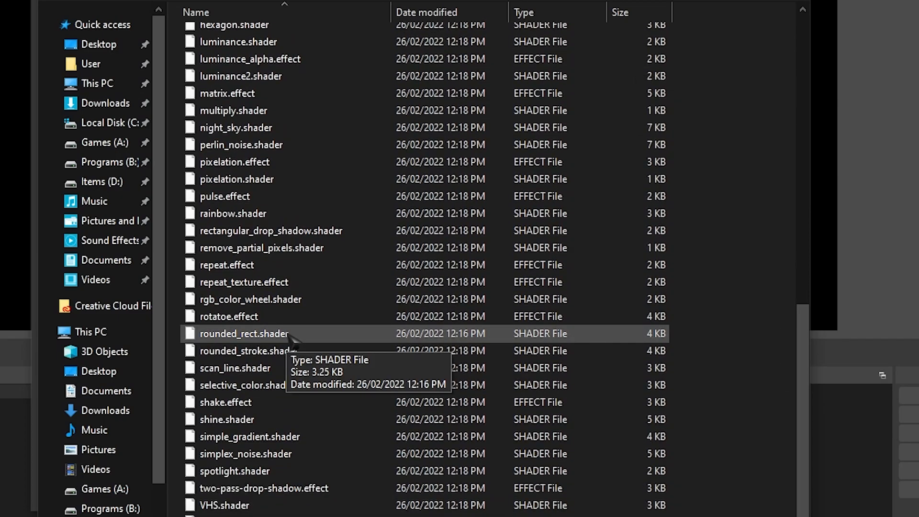
{"action": "double_click", "coordinate": [291, 341]}
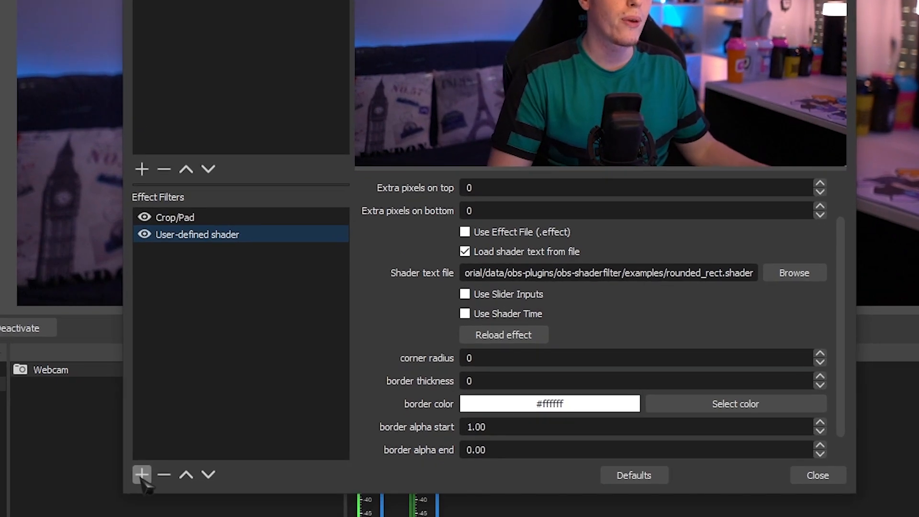
- Add a Move Value filter named Just Chatting Crop to the webcam
{"action": "left_click", "coordinate": [142, 475]}
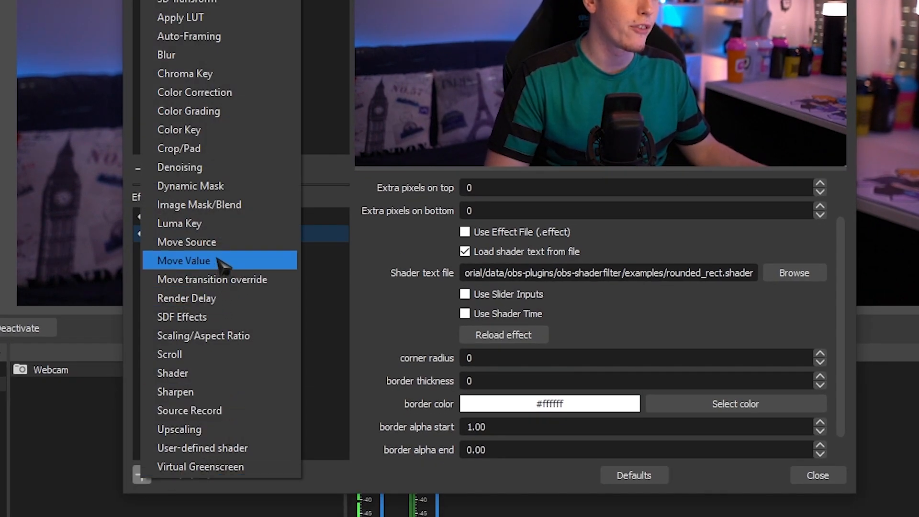
{"action": "left_click", "coordinate": [218, 261]}
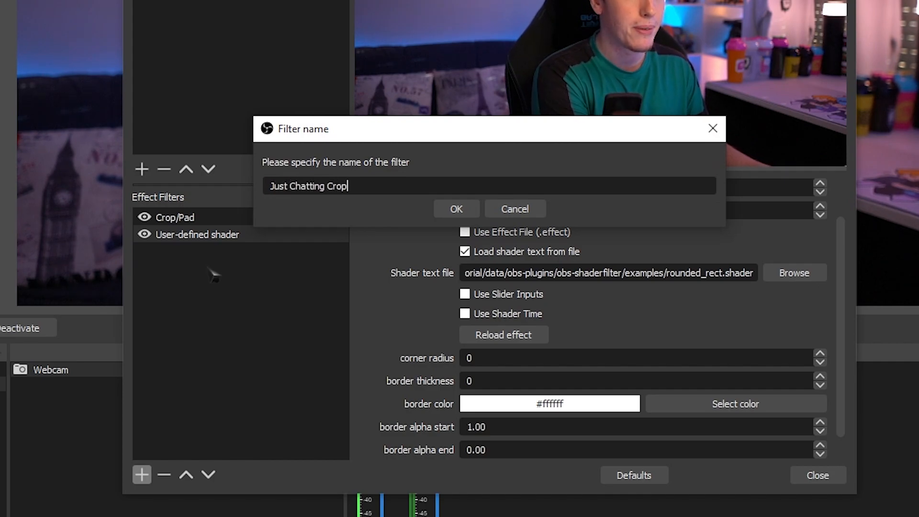
{"action": "type", "text": "Just Chatting Crop"}
{"action": "key", "text": "Return"}
- Add a second Move Value filter named Just Chatting Edges to the webcam
{"action": "left_click", "coordinate": [142, 475]}
{"action": "left_click", "coordinate": [215, 261]}
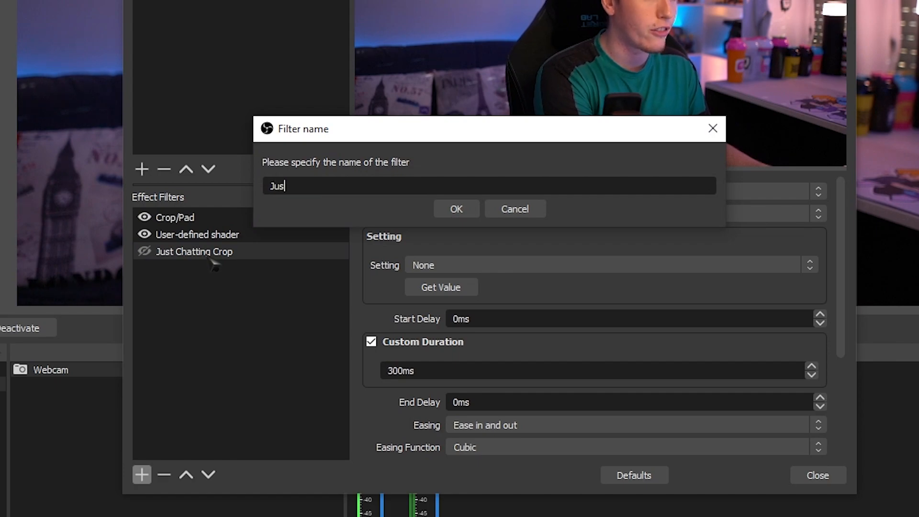
{"action": "key", "text": "BackSpace"}
{"action": "type", "text": "dges"}
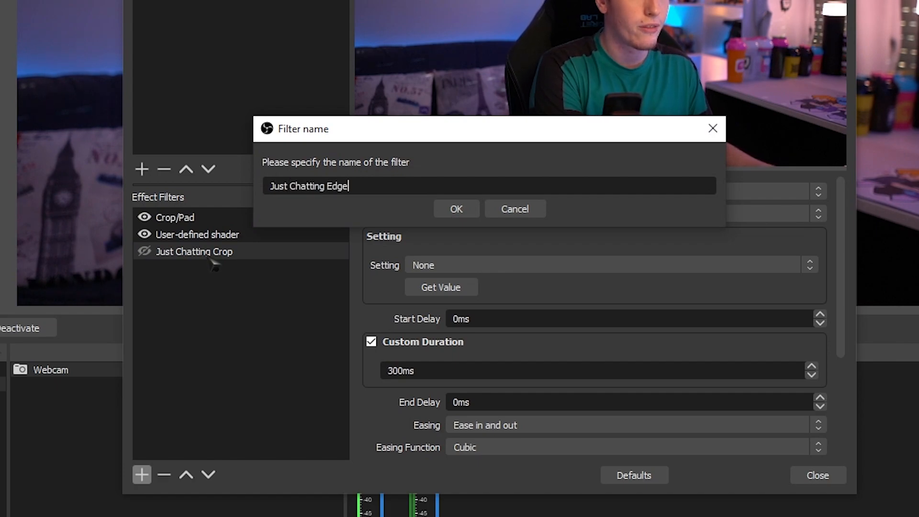
{"action": "key", "text": "Return"}
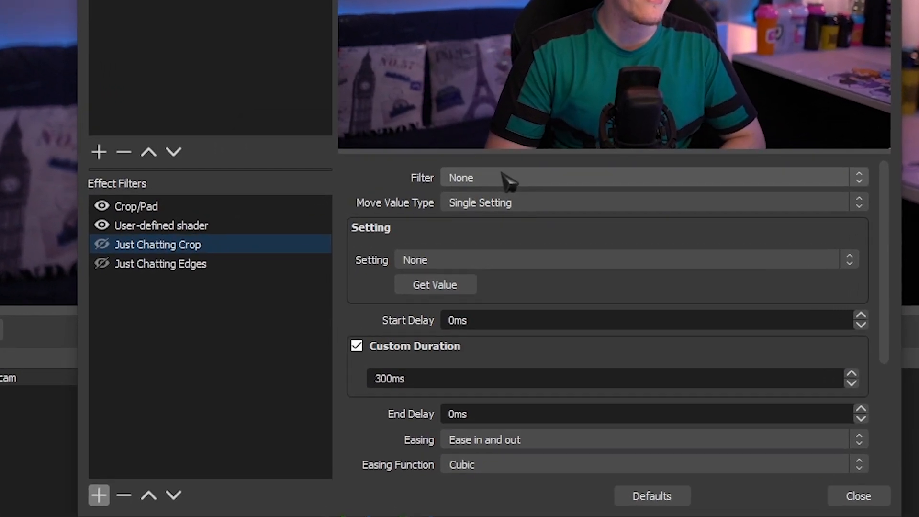
- Point Just Chatting Crop at the Crop/Pad filter, and Just Chatting Edges at User-defined shader with Move Value Type Settings
{"action": "left_click", "coordinate": [506, 184]}
{"action": "left_click", "coordinate": [478, 208]}
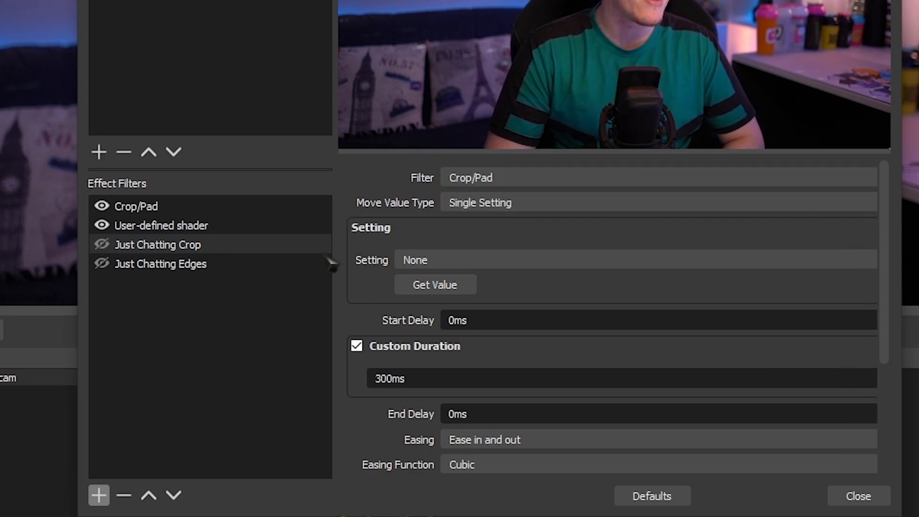
{"action": "left_click", "coordinate": [472, 178]}
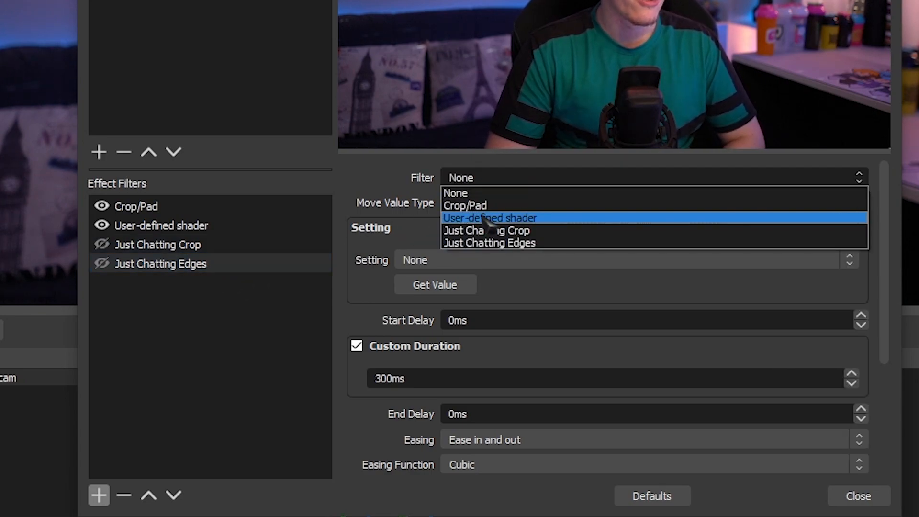
{"action": "left_click", "coordinate": [484, 219]}
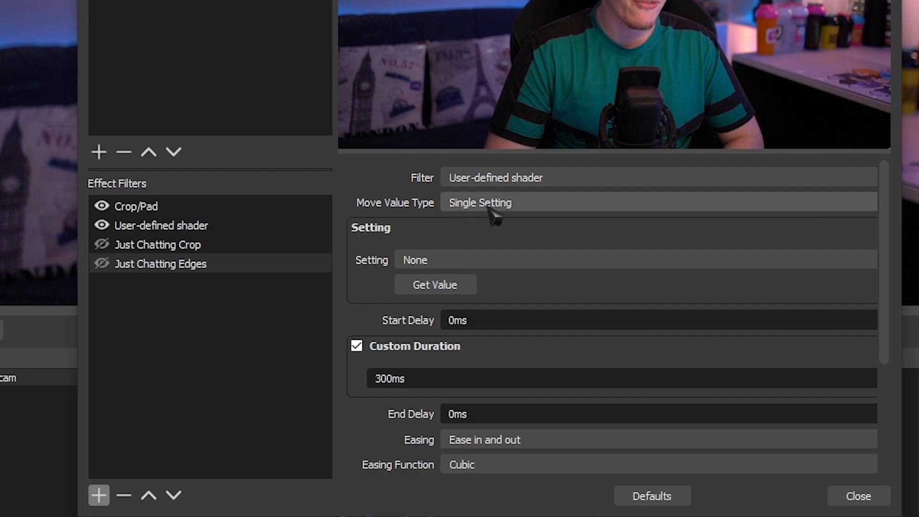
{"action": "left_click", "coordinate": [481, 208]}
{"action": "left_click", "coordinate": [466, 230]}
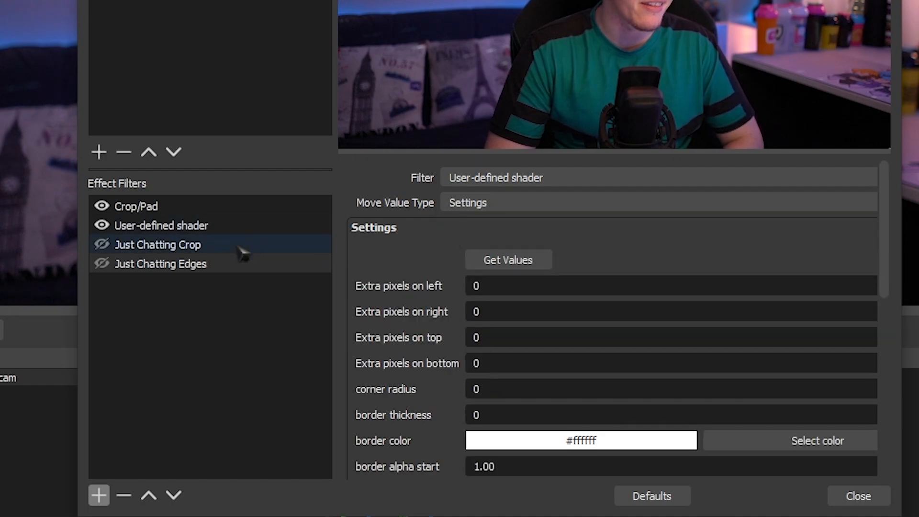
- Set the custom duration of the Just Chatting Crop filter to 1000 ms
{"action": "left_click", "coordinate": [242, 248]}
{"action": "left_click_drag", "start_coordinate": [442, 463], "coordinate": [339, 469]}
{"action": "type", "text": "1000"}
- Duplicate the Just Chatting Crop filter under the name Gameplay Crop
{"action": "left_click", "coordinate": [203, 251]}
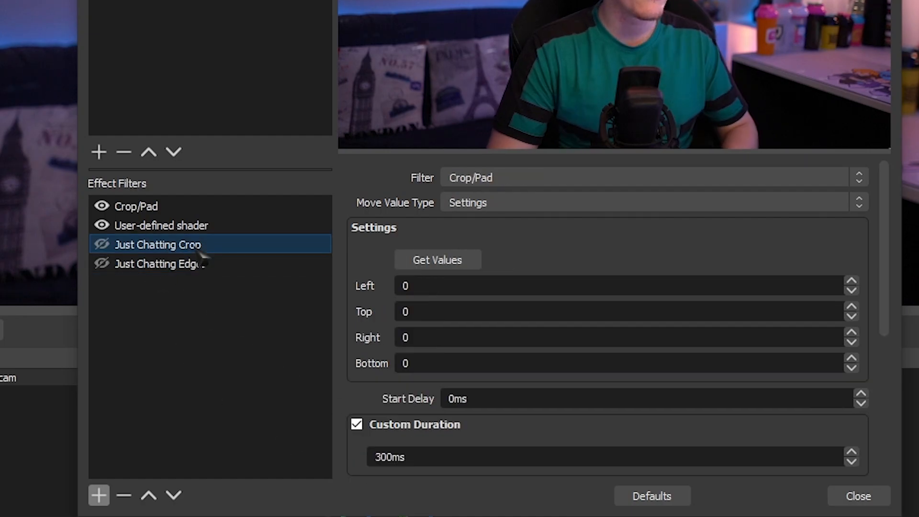
{"action": "right_click", "coordinate": [200, 252]}
{"action": "left_click", "coordinate": [246, 290]}
{"action": "left_click", "coordinate": [341, 173]}
{"action": "key", "text": "BackSpace"}
{"action": "key", "text": "BackSpace"}
{"action": "left_click_drag", "start_coordinate": [305, 174], "coordinate": [168, 173]}
{"action": "type", "text": "Game Crop"}
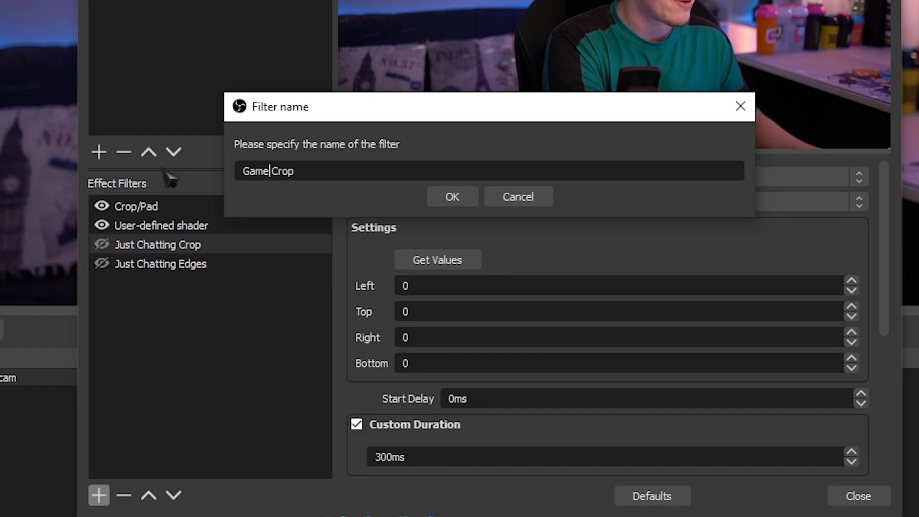
{"action": "type", "text": "lay"}
{"action": "key", "text": "Return"}
- Duplicate the Just Chatting Edges filter under the name Gameplay Edges
{"action": "right_click", "coordinate": [203, 259]}
{"action": "left_click", "coordinate": [250, 298]}
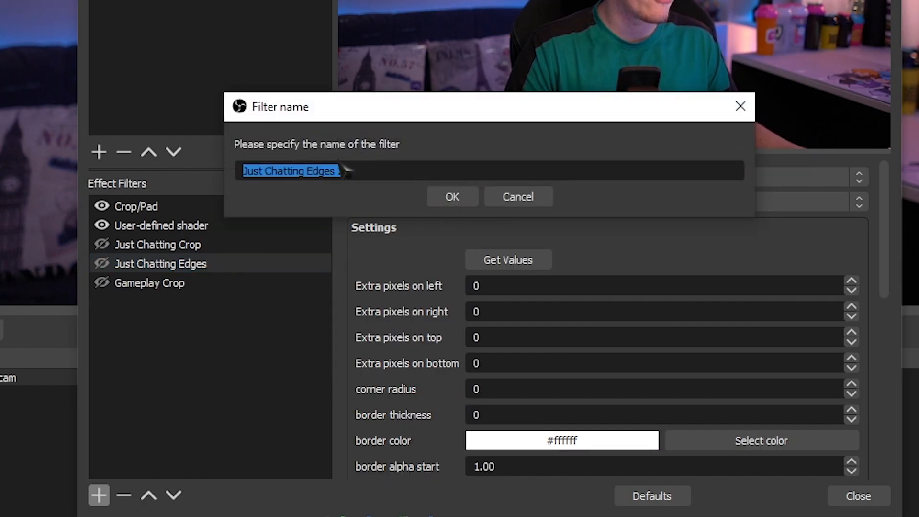
{"action": "left_click", "coordinate": [342, 171]}
{"action": "key", "text": "BackSpace"}
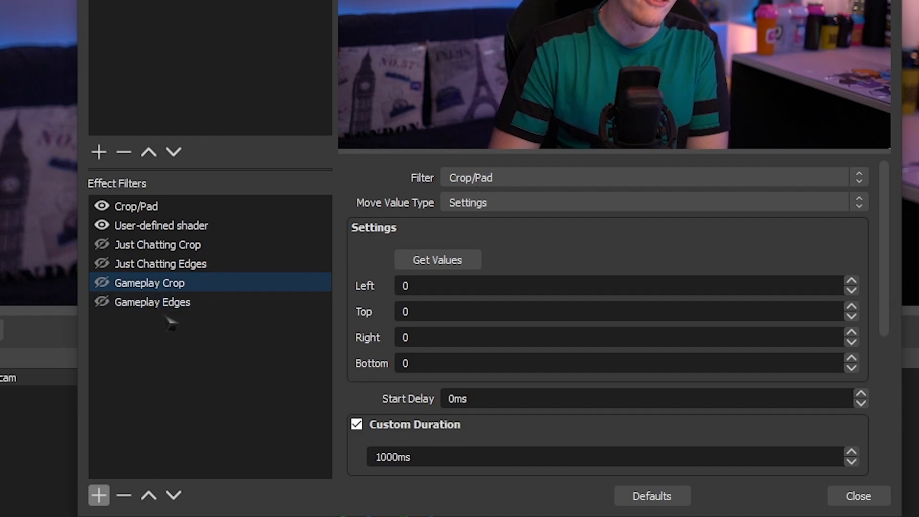
- Select the Gameplay Edges filter and trigger it to preview its corner rounding on the webcam
{"action": "left_click", "coordinate": [181, 305]}
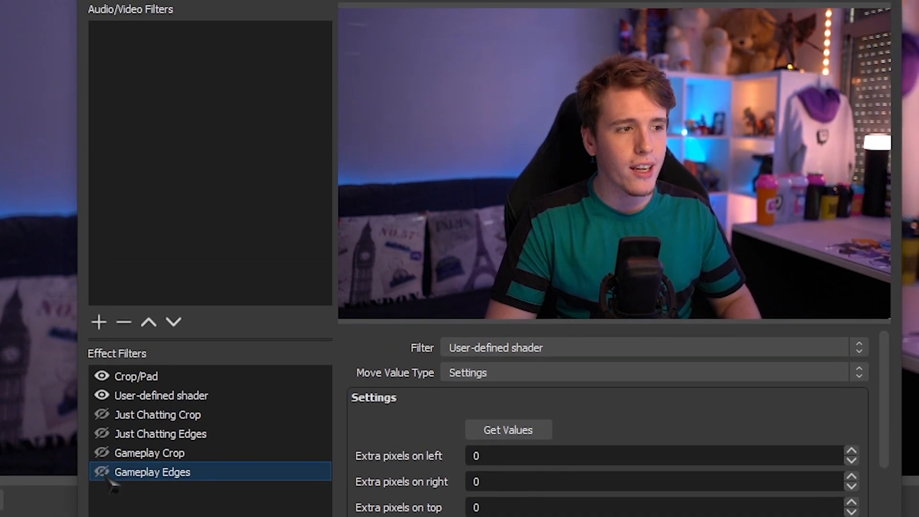
{"action": "left_click", "coordinate": [103, 474]}
{"action": "left_click", "coordinate": [102, 473]}
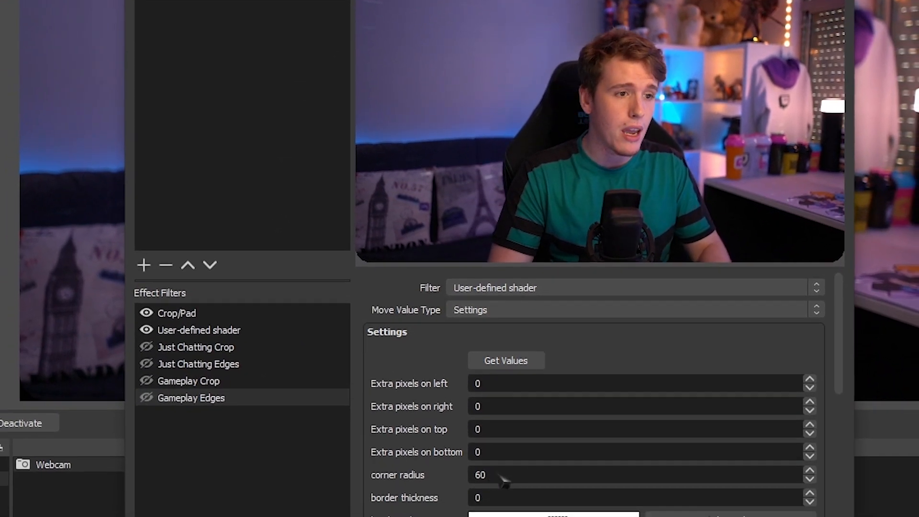
- Set the corner radius of Gameplay Edges to 150 and trigger the filter on the webcam
{"action": "left_click_drag", "start_coordinate": [504, 479], "coordinate": [407, 484]}
{"action": "type", "text": "150"}
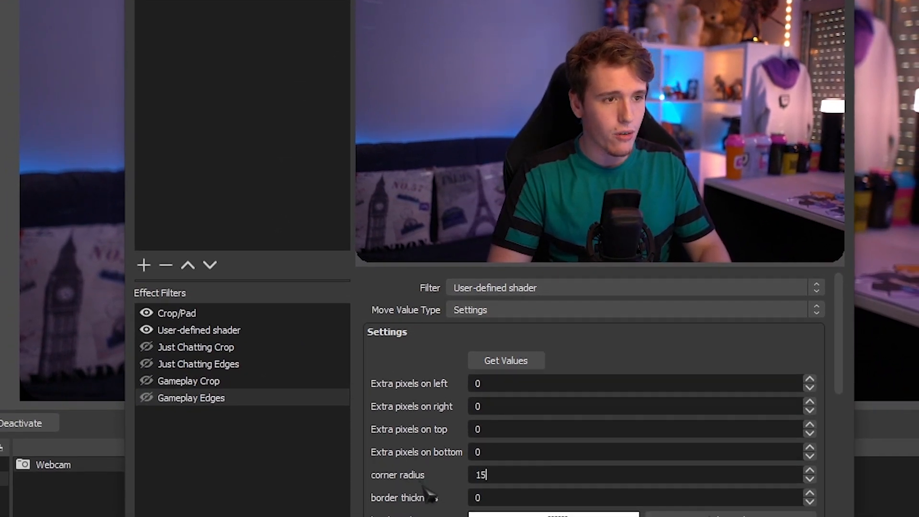
{"action": "left_click", "coordinate": [147, 398]}
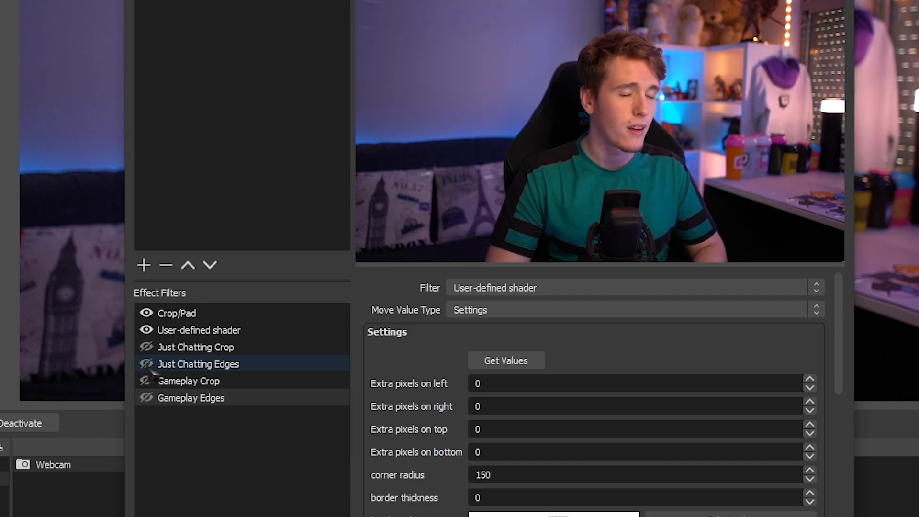
- Duplicate the Gameplay Crop filter under the name Gameplay Vertical Crop
{"action": "left_click", "coordinate": [201, 397]}
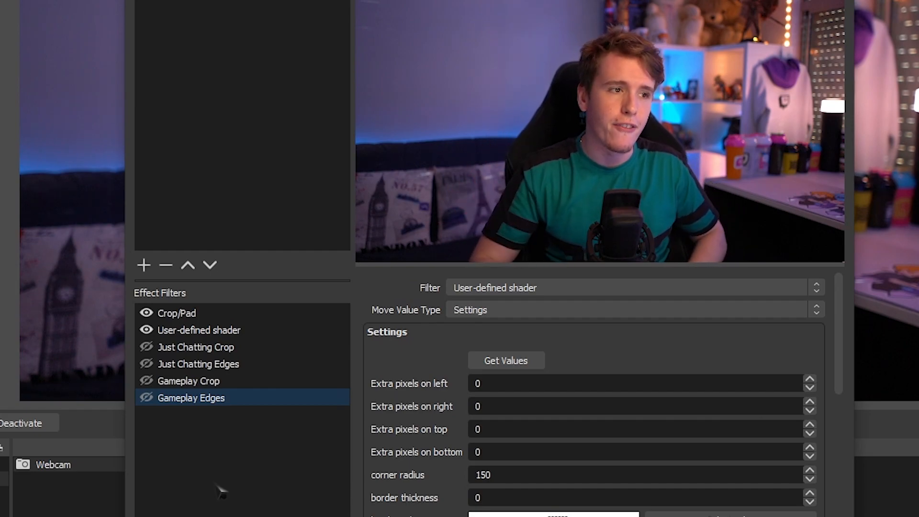
{"action": "right_click", "coordinate": [249, 381]}
{"action": "left_click", "coordinate": [284, 420]}
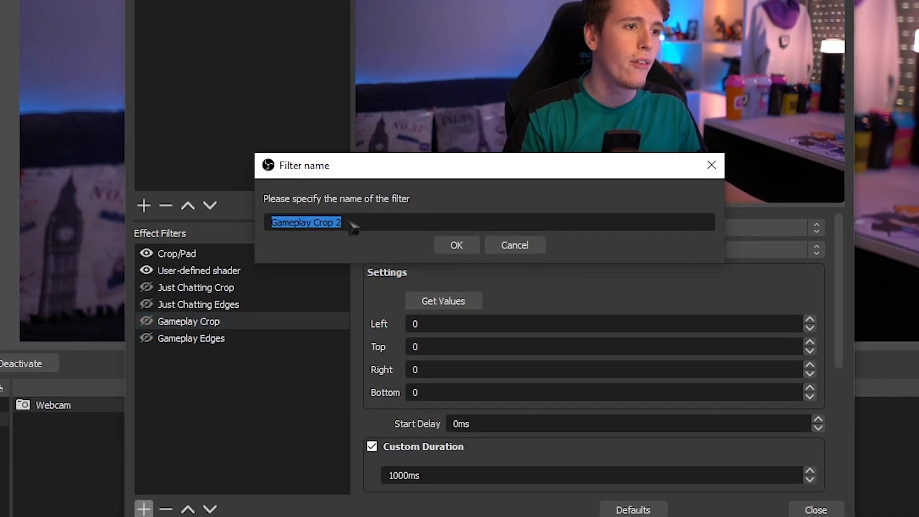
{"action": "left_click", "coordinate": [341, 223]}
{"action": "key", "text": "BackSpace"}
{"action": "key", "text": "BackSpace"}
{"action": "left_click", "coordinate": [314, 224]}
{"action": "type", "text": "Ver"}
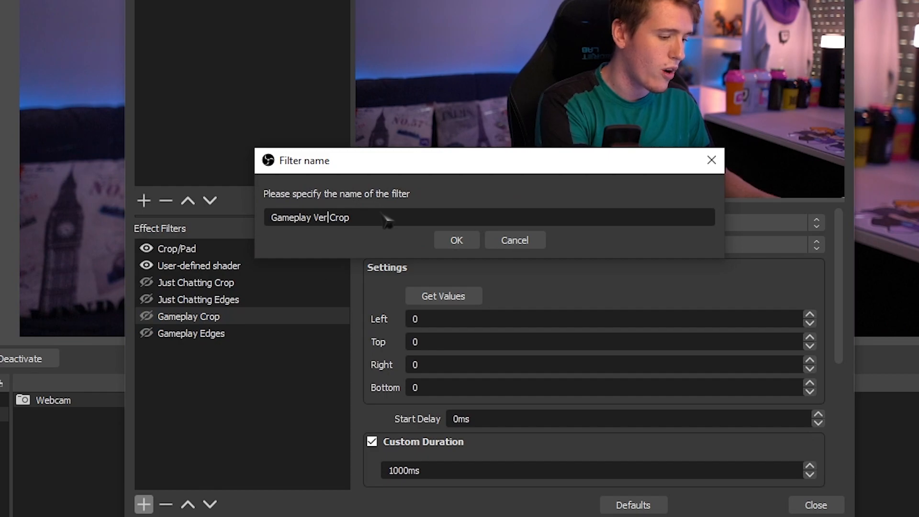
{"action": "type", "text": "tical"}
{"action": "key", "text": "Return"}
- Duplicate the Gameplay Edges filter under the name Gameplay Vertical Edges
{"action": "right_click", "coordinate": [251, 333]}
{"action": "left_click", "coordinate": [293, 371]}
{"action": "left_click", "coordinate": [376, 218]}
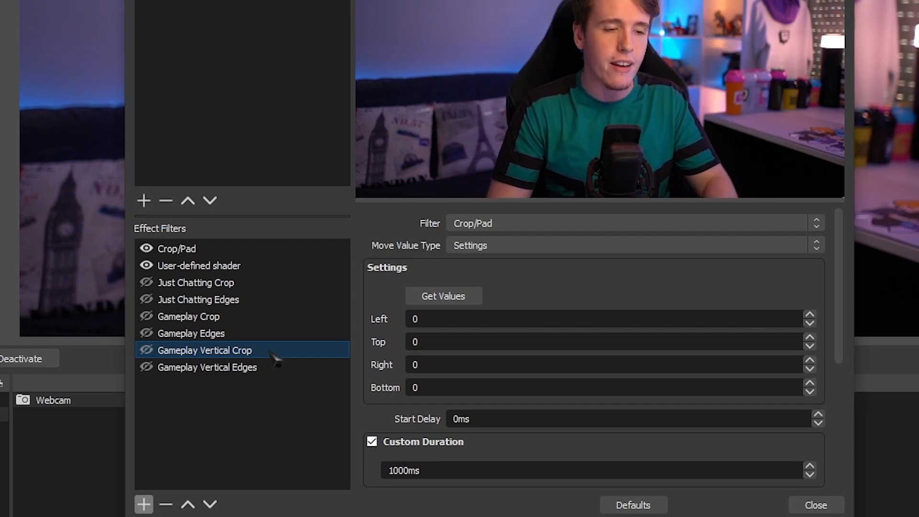
- Set Gameplay Vertical Crop to 600 left, 100 top and 600 right, and trigger it on the webcam
{"action": "type", "text": "600"}
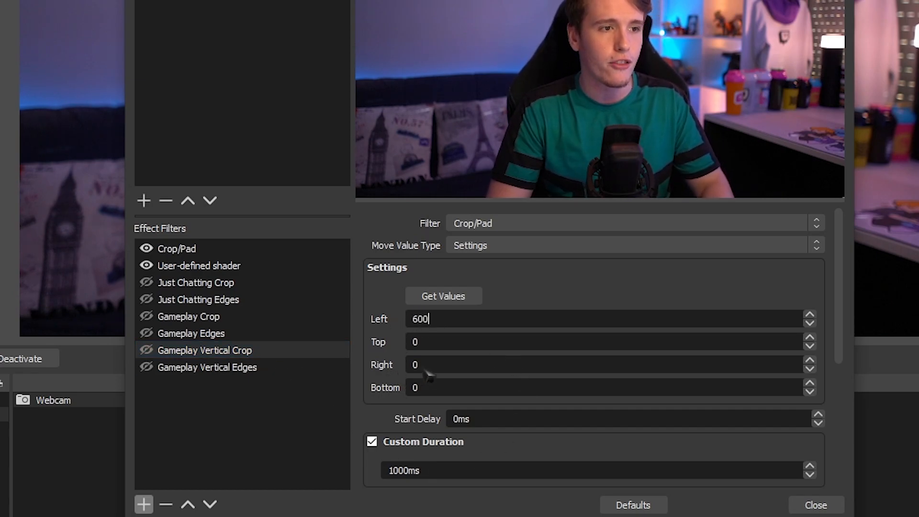
{"action": "key", "text": "BackSpace"}
{"action": "type", "text": "100"}
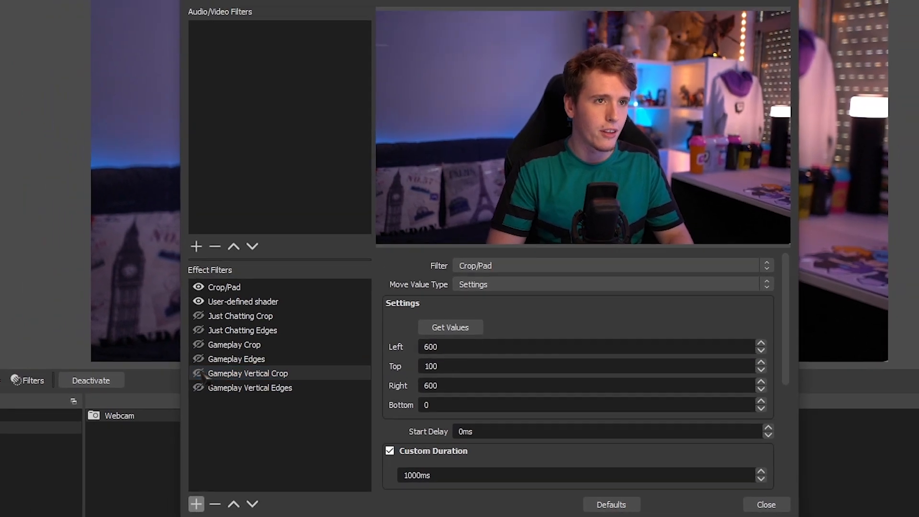
{"action": "left_click", "coordinate": [146, 350]}
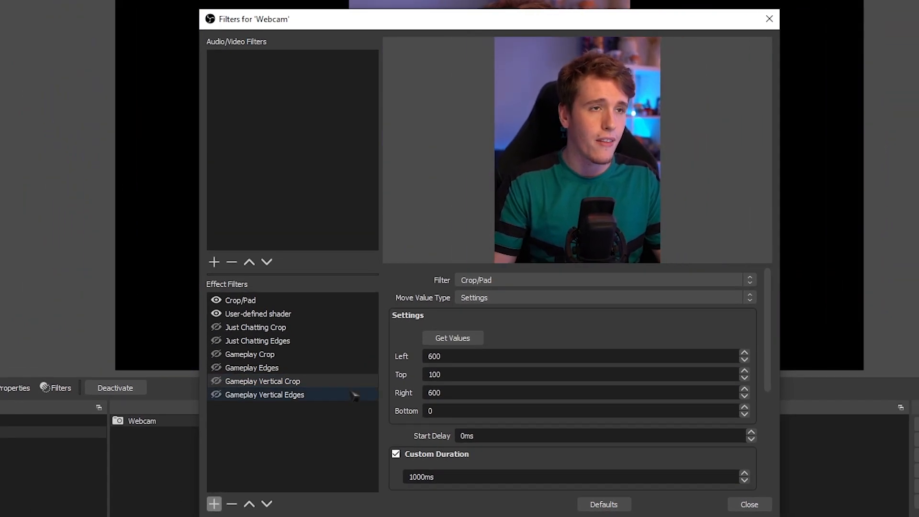
- Trigger the Gameplay Vertical, Just Chatting and Gameplay crop and edges filters in turn to preview each webcam shape
{"action": "left_click", "coordinate": [219, 397]}
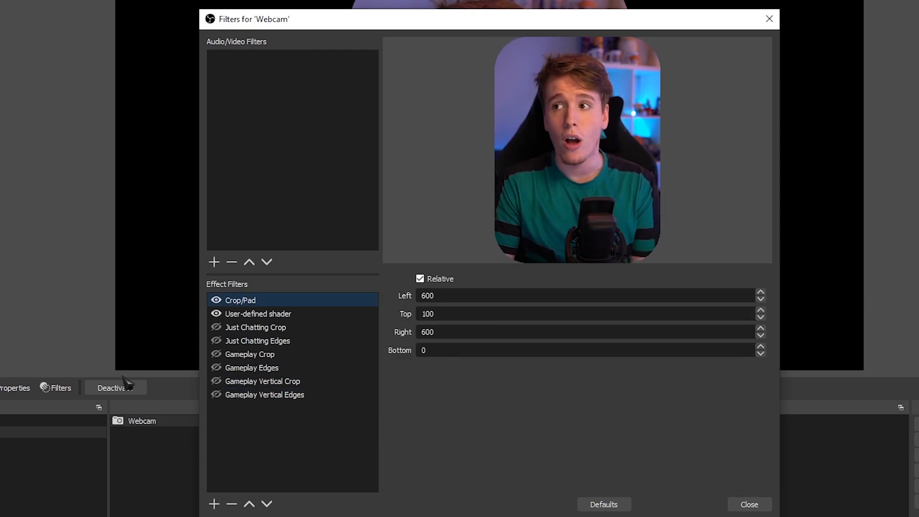
{"action": "left_click", "coordinate": [219, 330]}
{"action": "left_click", "coordinate": [220, 340]}
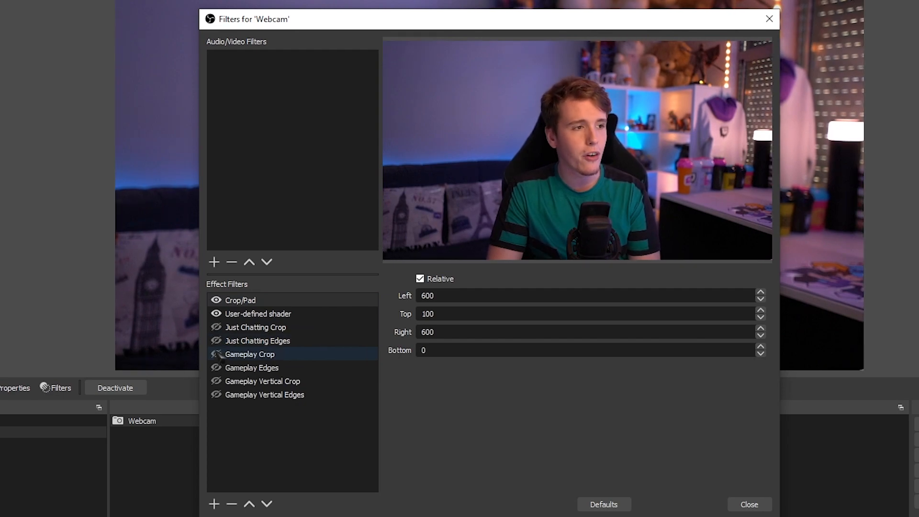
{"action": "left_click", "coordinate": [217, 355]}
{"action": "left_click", "coordinate": [217, 354]}
{"action": "left_click", "coordinate": [216, 368]}
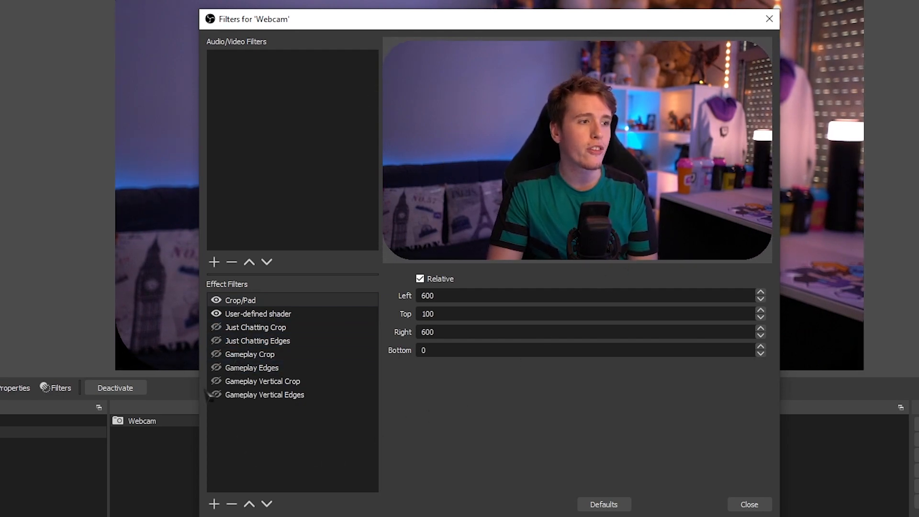
{"action": "left_click", "coordinate": [216, 381]}
{"action": "left_click", "coordinate": [216, 394]}
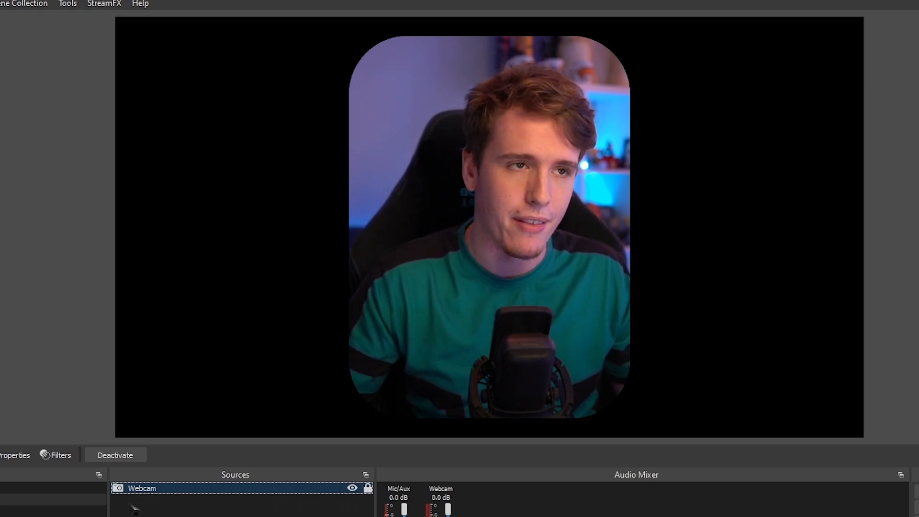
- Select the webcam on the canvas and resize it inward from its right edge
{"action": "left_click", "coordinate": [450, 227]}
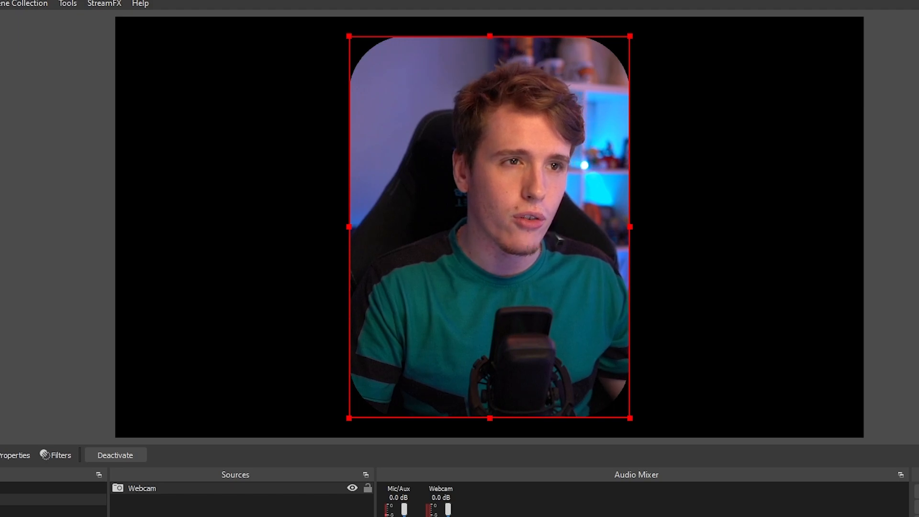
{"action": "left_click_drag", "start_coordinate": [636, 236], "coordinate": [537, 192]}
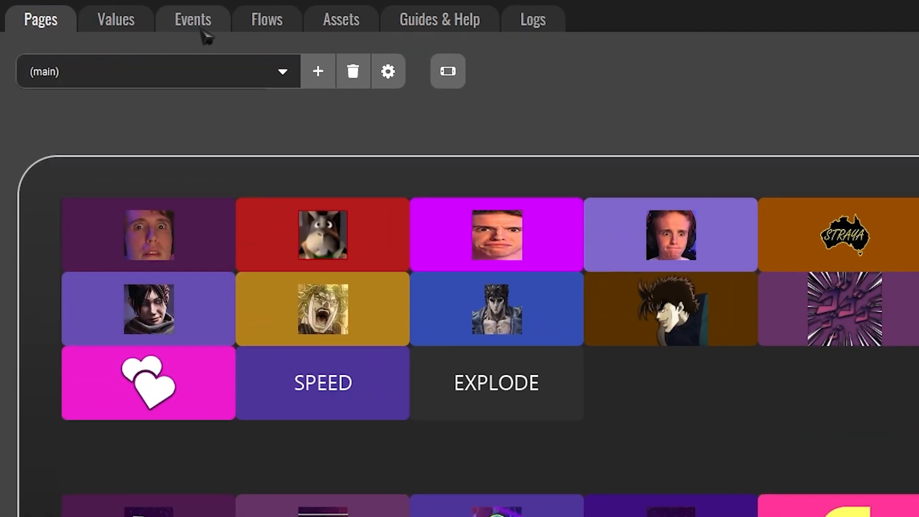
- Switch to Touch Portal and add a new event named Just Chatting
{"action": "left_click", "coordinate": [120, 30]}
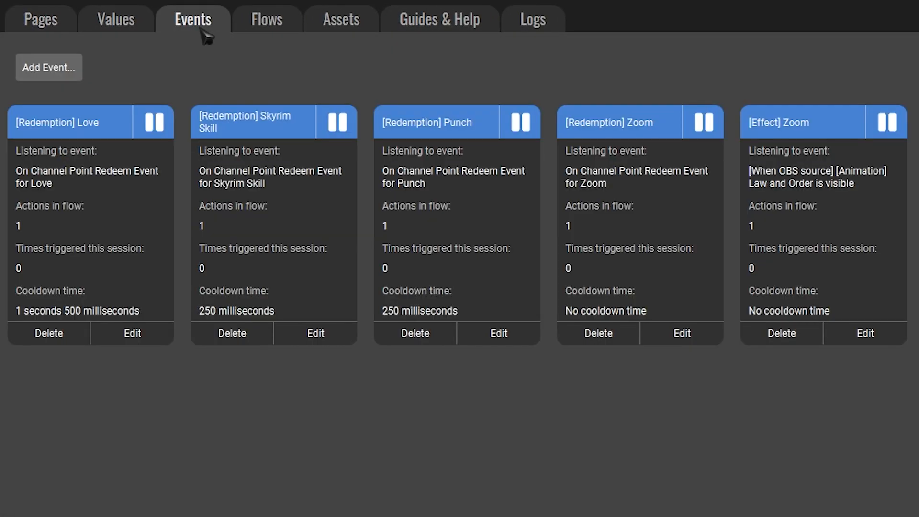
{"action": "left_click", "coordinate": [58, 76]}
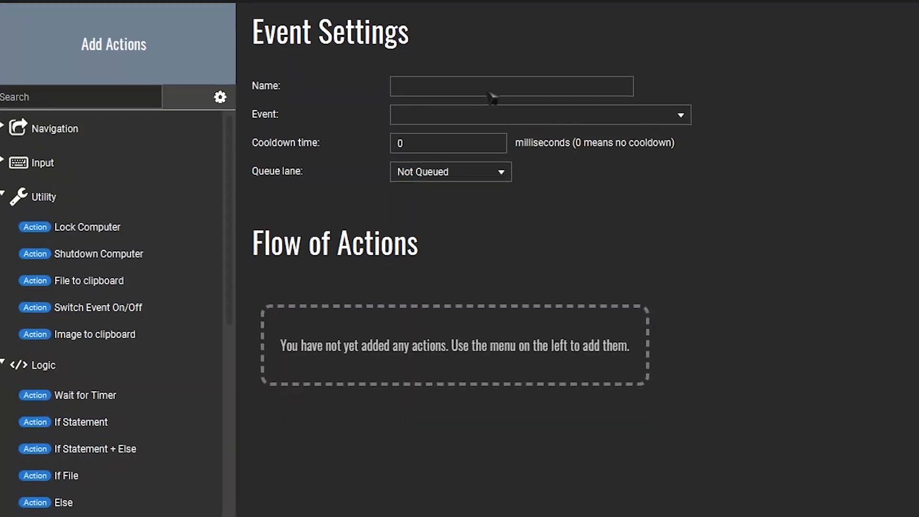
{"action": "type", "text": "Just Chatting"}
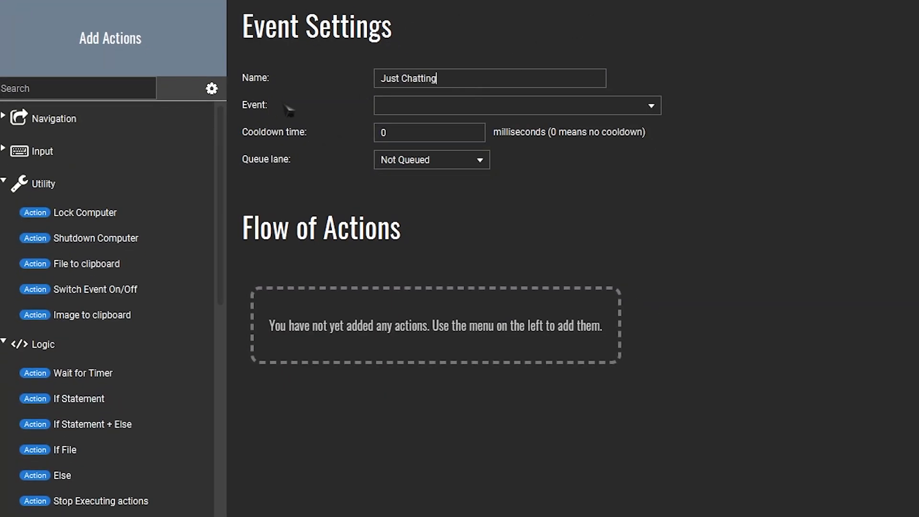
- Make the event respond to OBS - On Source visibility change, when source JC becomes Visible
{"action": "left_click", "coordinate": [658, 111]}
{"action": "scroll", "coordinate": [514, 201], "scroll_direction": "down", "scroll_amount": 3}
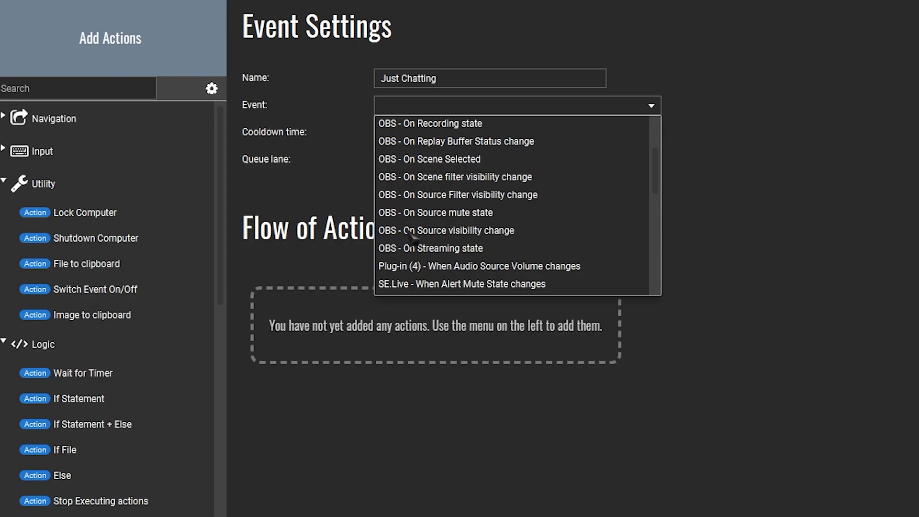
{"action": "left_click", "coordinate": [507, 237]}
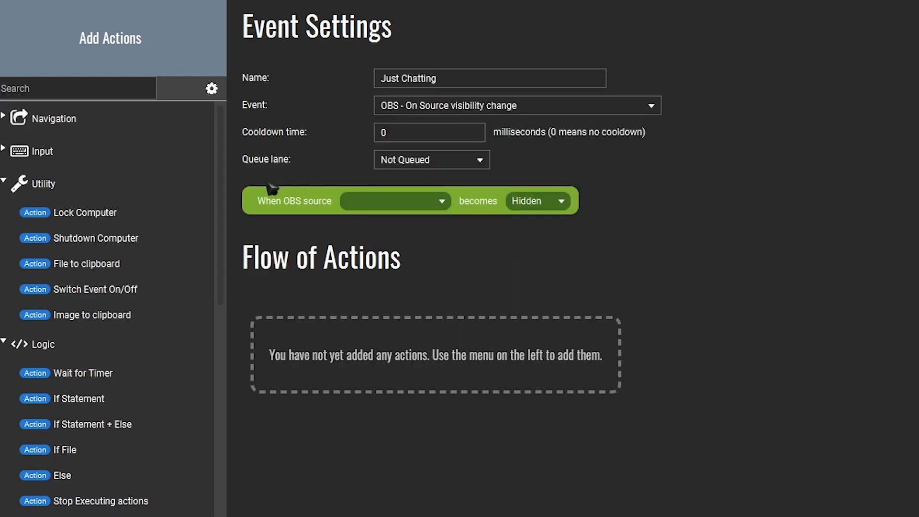
{"action": "left_click", "coordinate": [441, 205]}
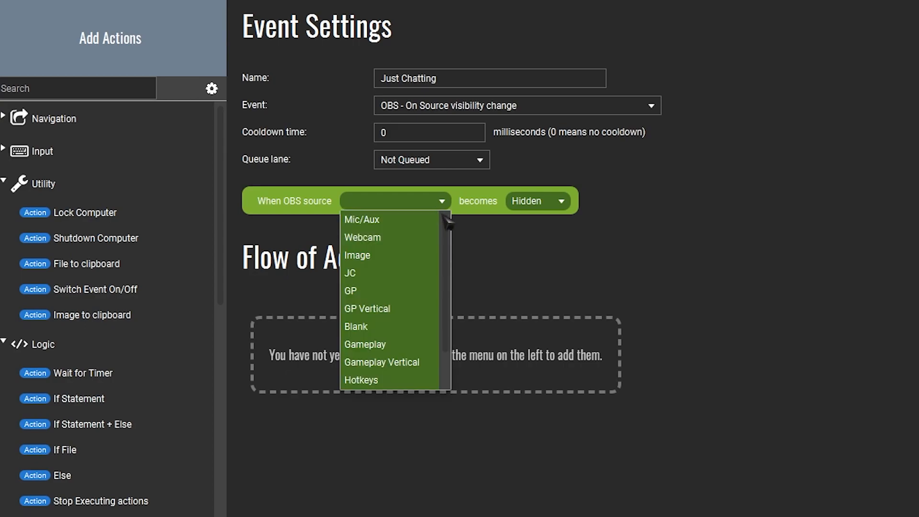
{"action": "left_click", "coordinate": [352, 273]}
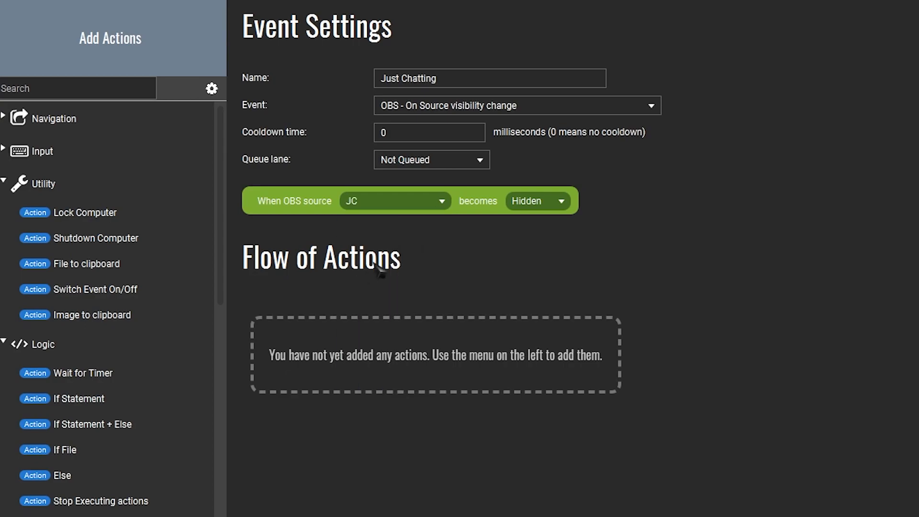
{"action": "left_click", "coordinate": [559, 207]}
{"action": "left_click", "coordinate": [527, 220]}
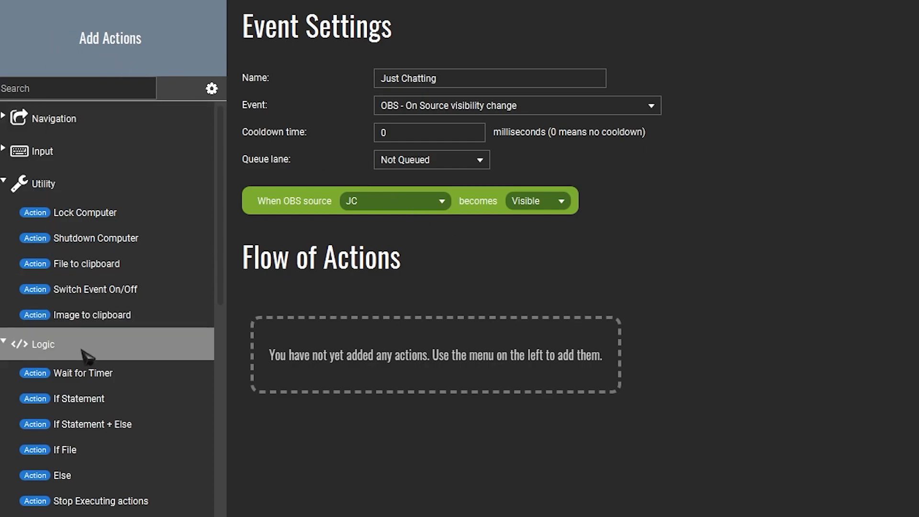
- Add an OBS Source Visibility action to the flow that hides the source JC in the Hotkeys scene
{"action": "scroll", "coordinate": [115, 369], "scroll_direction": "down", "scroll_amount": 15}
{"action": "scroll", "coordinate": [102, 362], "scroll_direction": "down", "scroll_amount": 5}
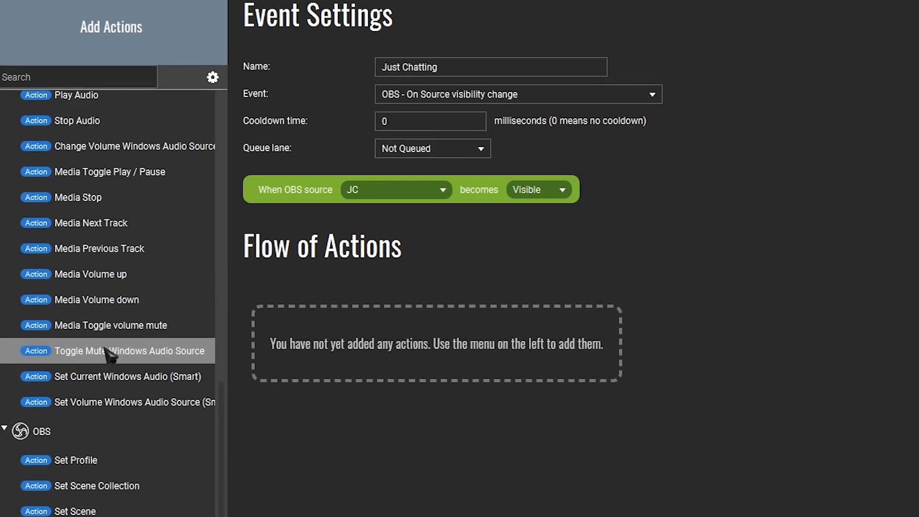
{"action": "scroll", "coordinate": [206, 325], "scroll_direction": "down", "scroll_amount": 2}
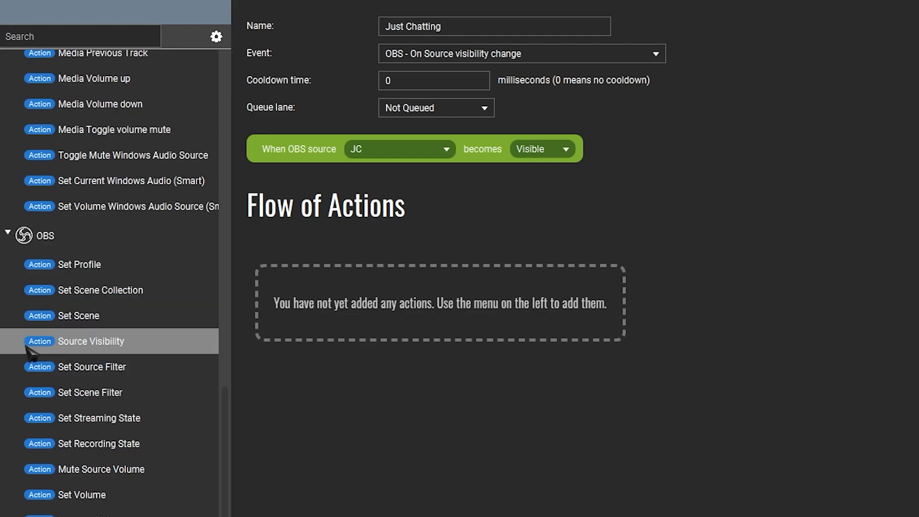
{"action": "left_click", "coordinate": [74, 342]}
{"action": "left_click", "coordinate": [340, 258]}
{"action": "left_click", "coordinate": [301, 294]}
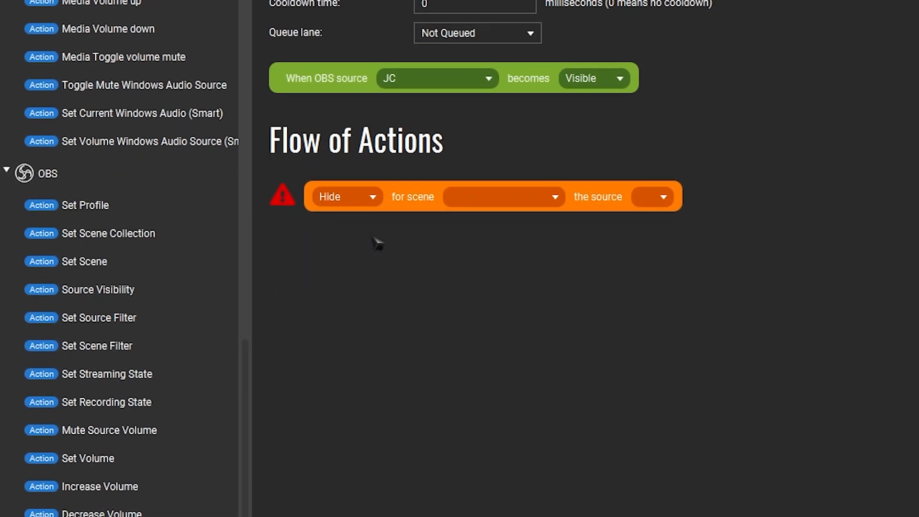
{"action": "left_click", "coordinate": [529, 198]}
{"action": "left_click", "coordinate": [476, 263]}
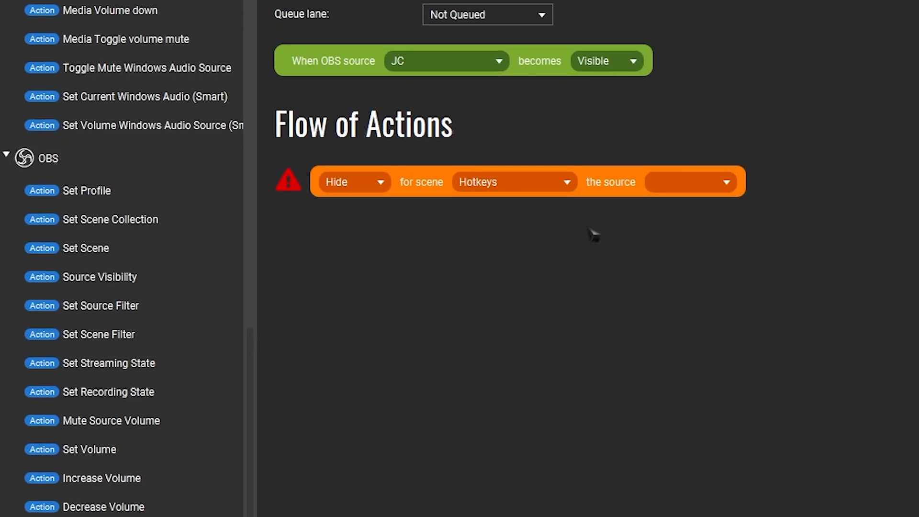
{"action": "left_click", "coordinate": [684, 183]}
{"action": "left_click", "coordinate": [667, 203]}
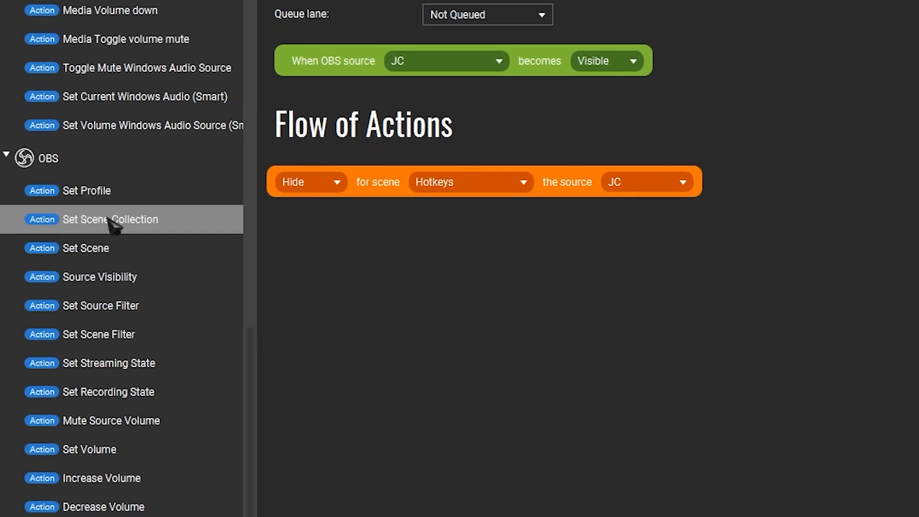
- Add an OBS Set Scene action that selects the Just Chatting scene
{"action": "left_click", "coordinate": [70, 253]}
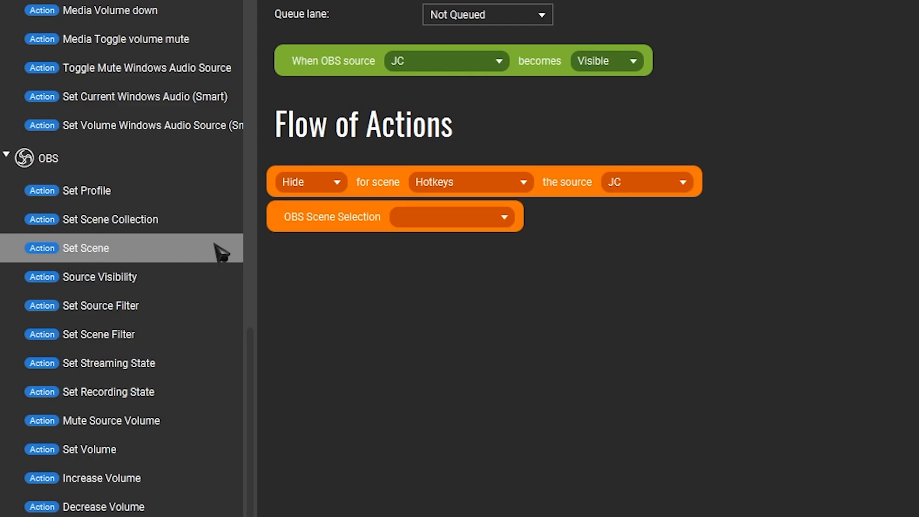
{"action": "left_click", "coordinate": [483, 225]}
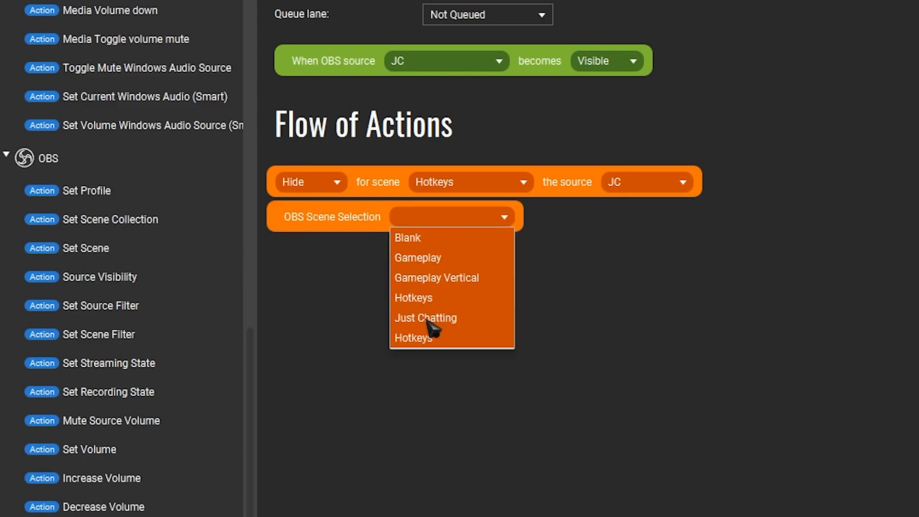
{"action": "left_click", "coordinate": [426, 318]}
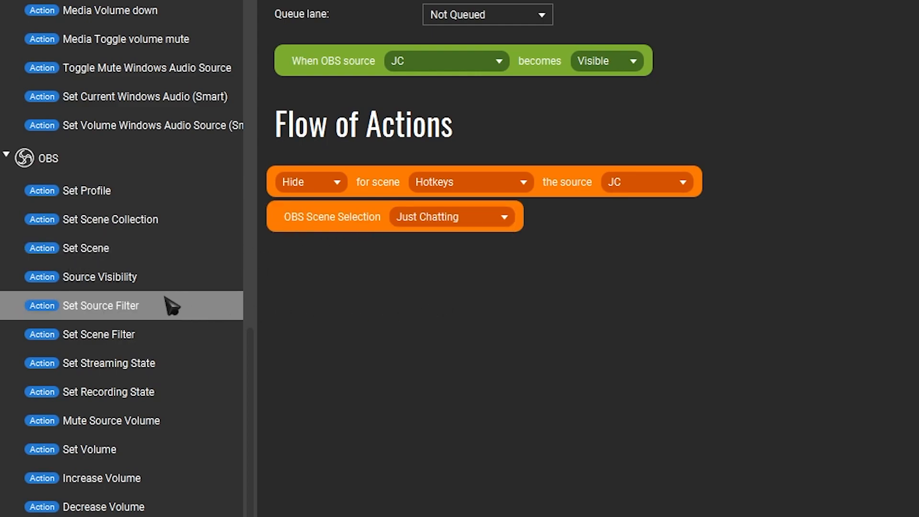
- Add two Set Source Filter actions and make the first turn on Just Chatting Crop for the Webcam source
{"action": "left_click", "coordinate": [95, 309]}
{"action": "left_click", "coordinate": [95, 310]}
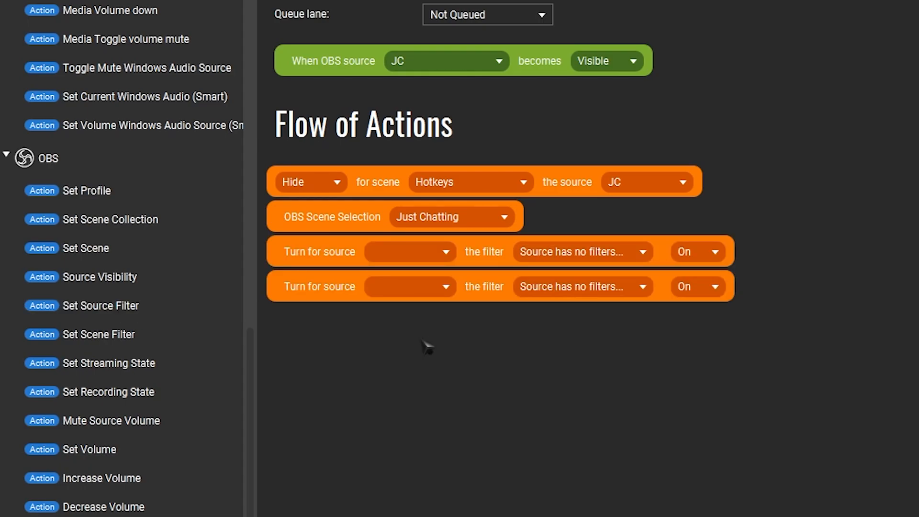
{"action": "left_click", "coordinate": [443, 254]}
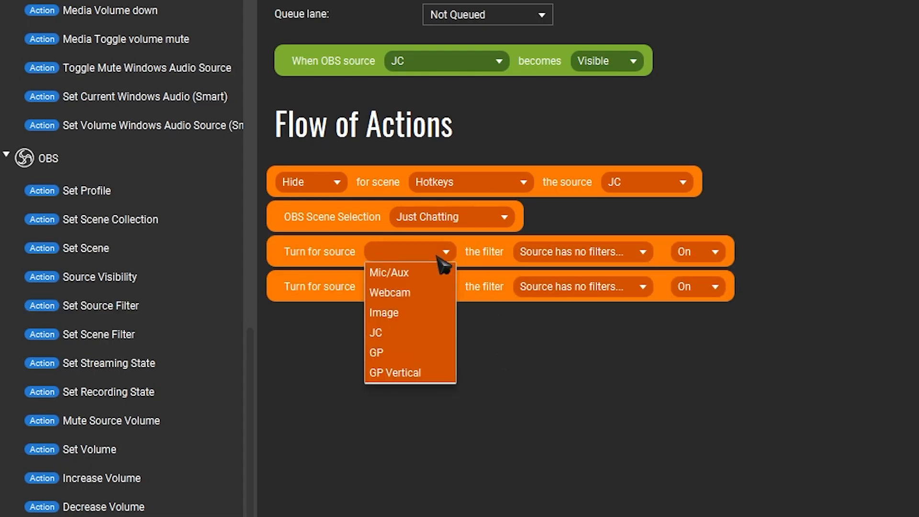
{"action": "left_click", "coordinate": [390, 292]}
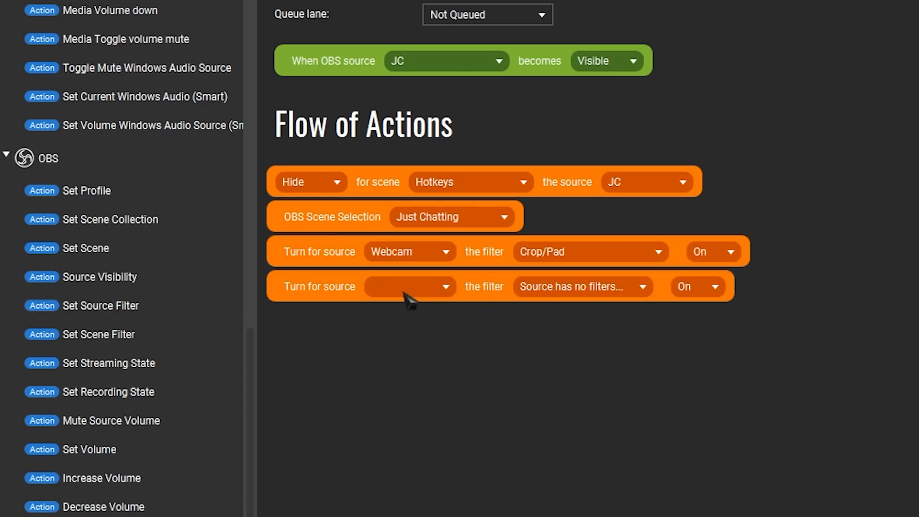
{"action": "left_click", "coordinate": [590, 254]}
{"action": "left_click", "coordinate": [574, 311]}
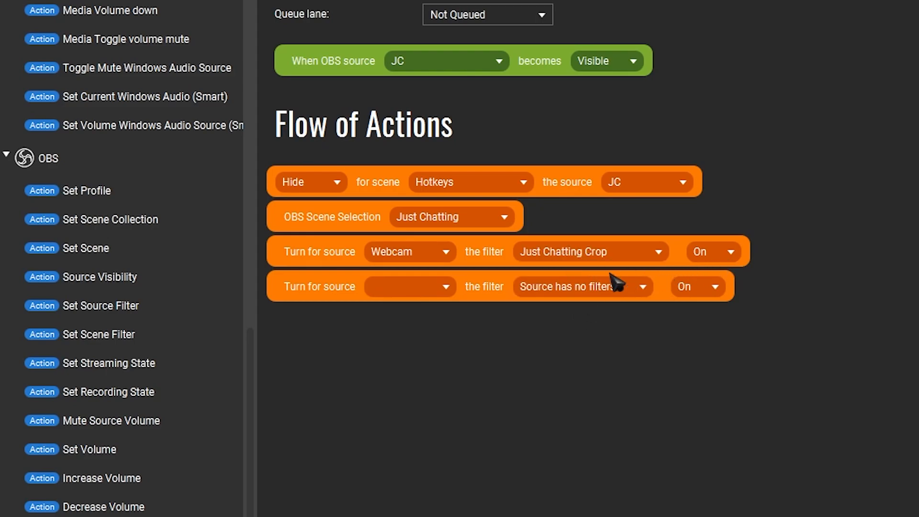
- Make the second source filter action turn on Just Chatting Edges for the Webcam source
{"action": "left_click", "coordinate": [412, 289]}
{"action": "left_click", "coordinate": [402, 330]}
{"action": "left_click", "coordinate": [401, 328]}
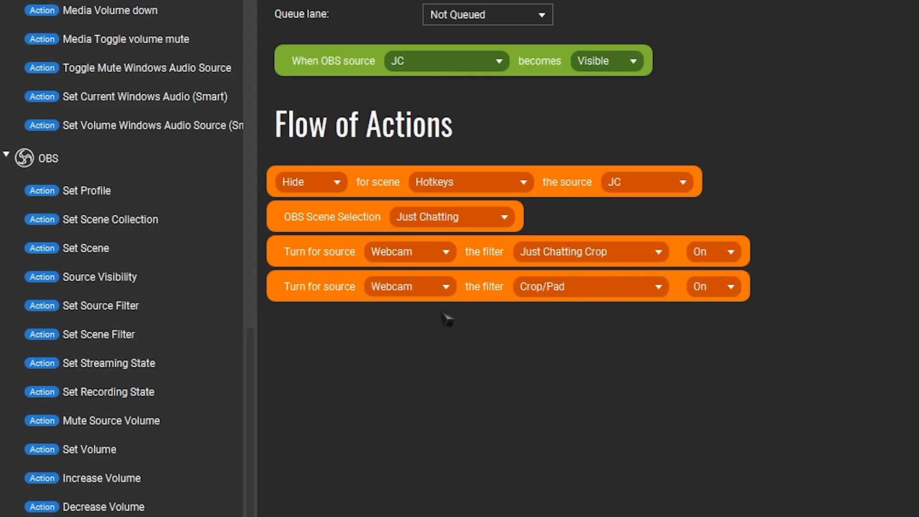
{"action": "left_click", "coordinate": [575, 285]}
{"action": "left_click", "coordinate": [561, 372]}
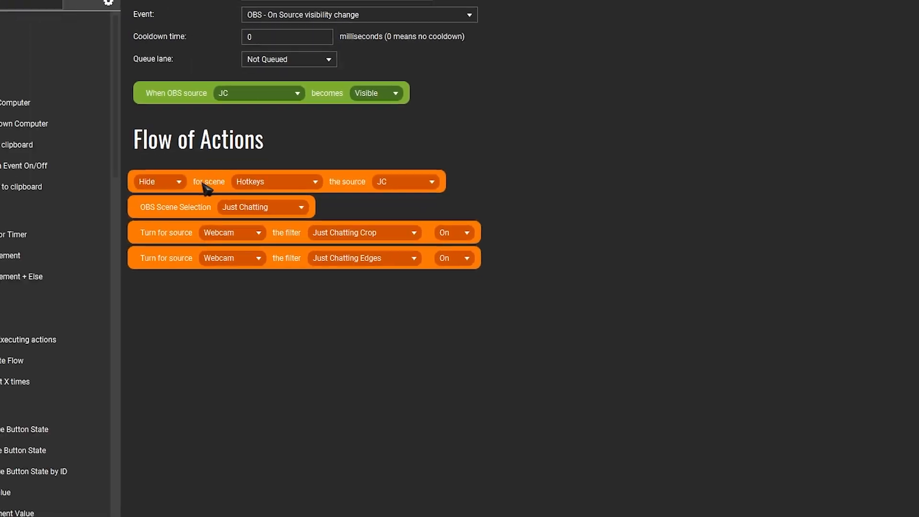
- Copy all four actions of the Just Chatting flow and paste them into a newly added event
{"action": "left_click", "coordinate": [252, 174]}
{"action": "left_click", "coordinate": [234, 200], "text": "ctrl"}
{"action": "left_click", "coordinate": [228, 228], "text": "ctrl"}
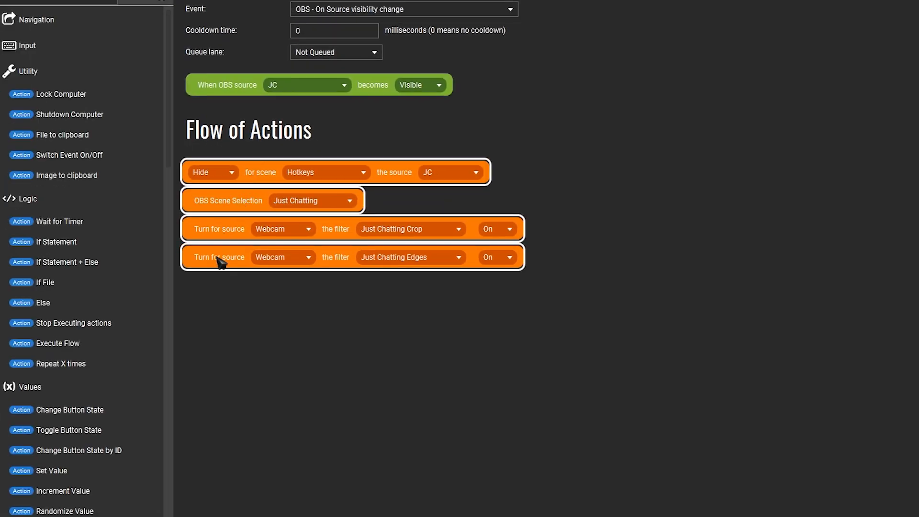
{"action": "left_click", "coordinate": [284, 181]}
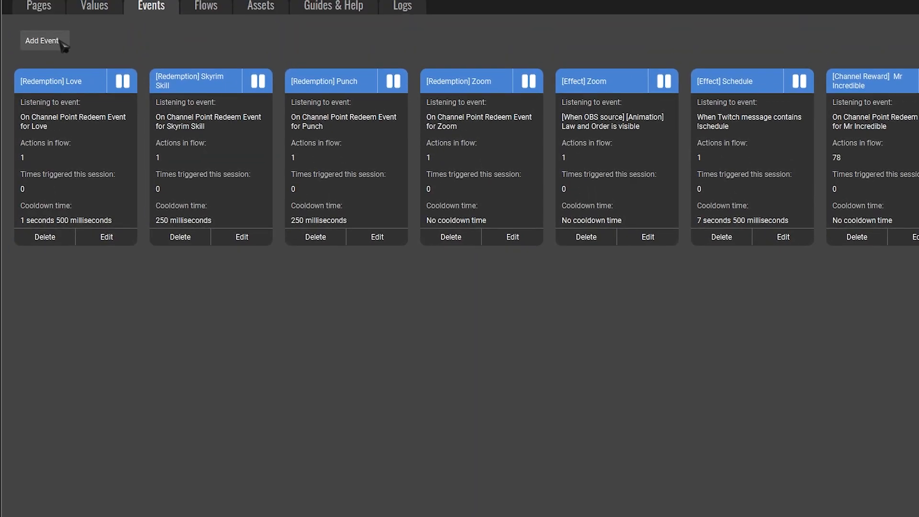
{"action": "left_click", "coordinate": [60, 42]}
{"action": "right_click", "coordinate": [603, 381]}
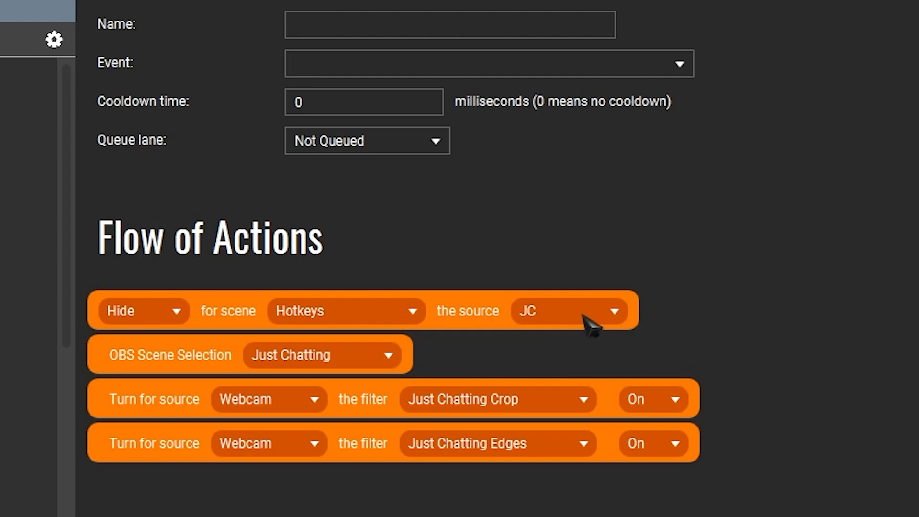
- Change the copied visibility action to hide GP and switch both Webcam filter actions to the Gameplay filters
{"action": "left_click", "coordinate": [597, 322]}
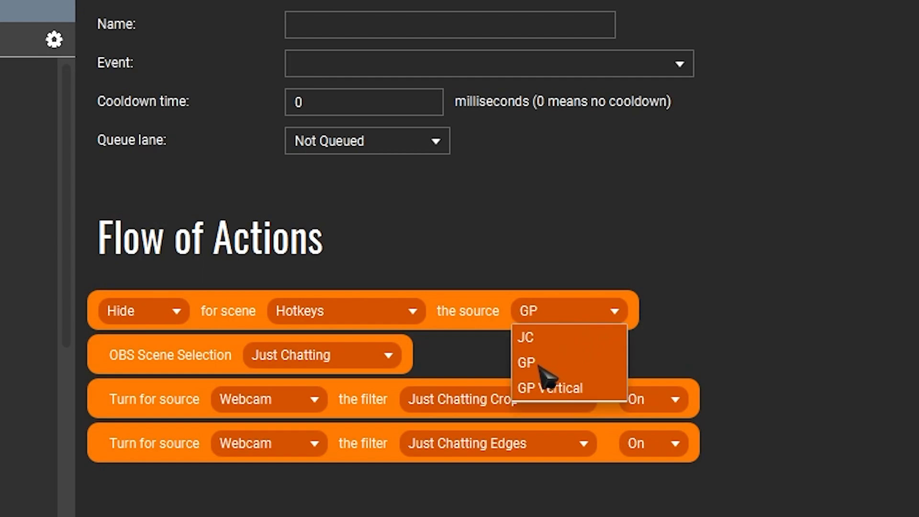
{"action": "left_click", "coordinate": [497, 399]}
{"action": "left_click", "coordinate": [455, 512]}
{"action": "left_click", "coordinate": [498, 444]}
{"action": "left_click", "coordinate": [454, 515]}
- Name the event Gameplay and have it listen for an OBS source visibility change
{"action": "left_click", "coordinate": [350, 33]}
{"action": "type", "text": "Gameplay"}
{"action": "left_click", "coordinate": [411, 63]}
{"action": "left_click", "coordinate": [414, 162]}
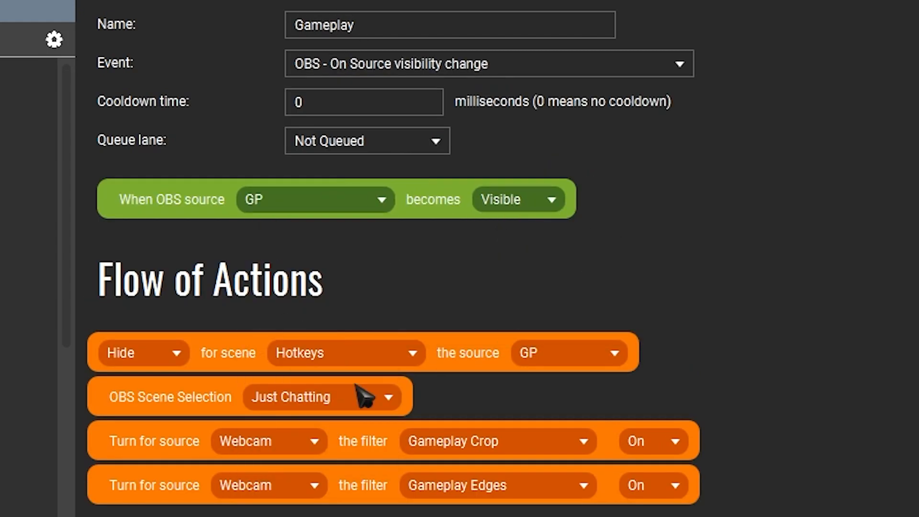
{"action": "left_click", "coordinate": [364, 396]}
{"action": "left_click", "coordinate": [296, 431]}
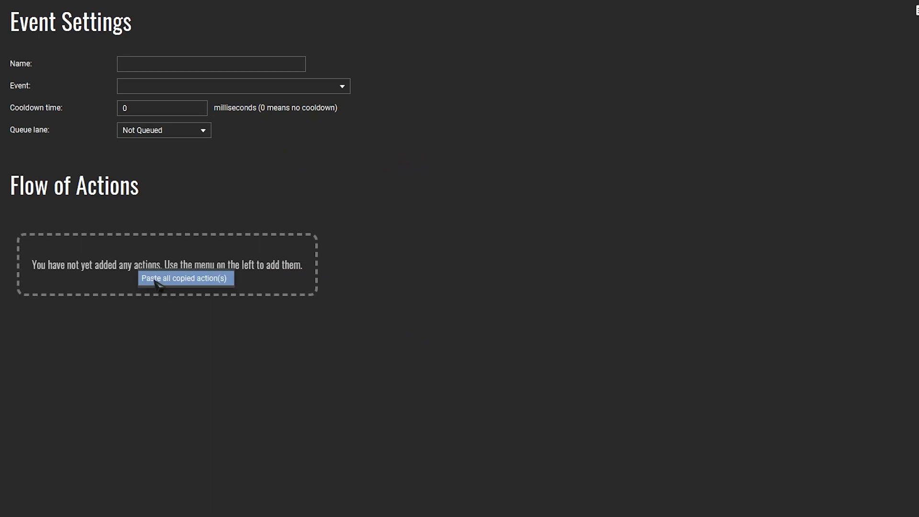
{"action": "left_click", "coordinate": [158, 281]}
- Name another event Gameplay Vertical and choose the OBS source visibility change as its event
{"action": "left_click", "coordinate": [211, 63]}
{"action": "type", "text": "Gameplay Vertical"}
{"action": "left_click", "coordinate": [234, 86]}
{"action": "left_click", "coordinate": [237, 301]}
{"action": "left_click", "coordinate": [243, 400]}
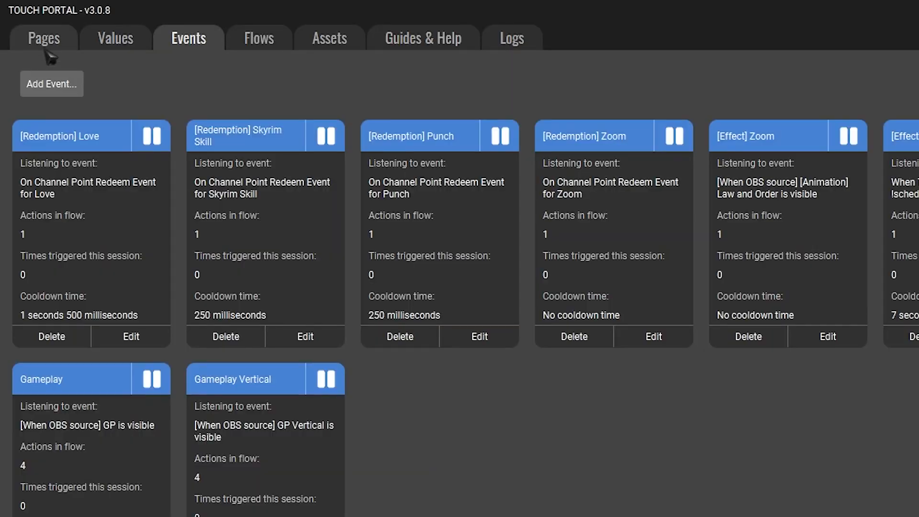
- Open an empty button on the main page for editing and label it Just Chatting
{"action": "left_click", "coordinate": [44, 42]}
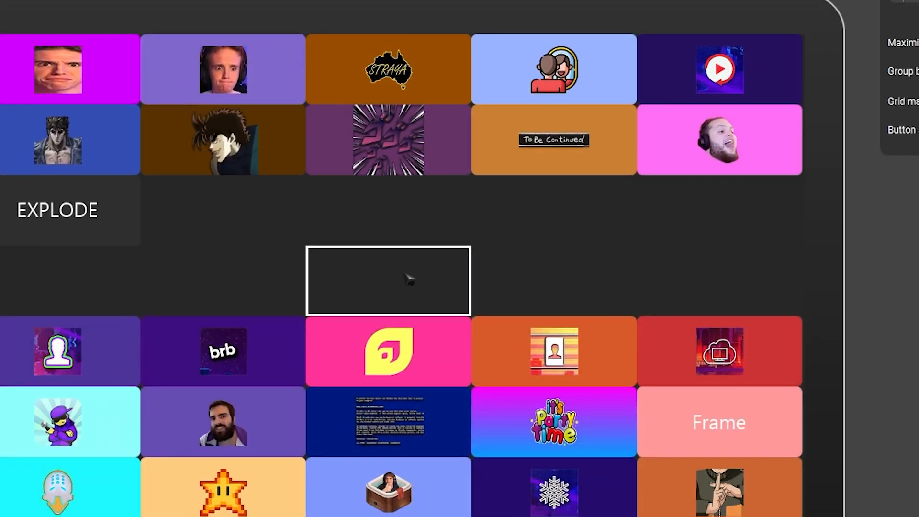
{"action": "left_click", "coordinate": [825, 449]}
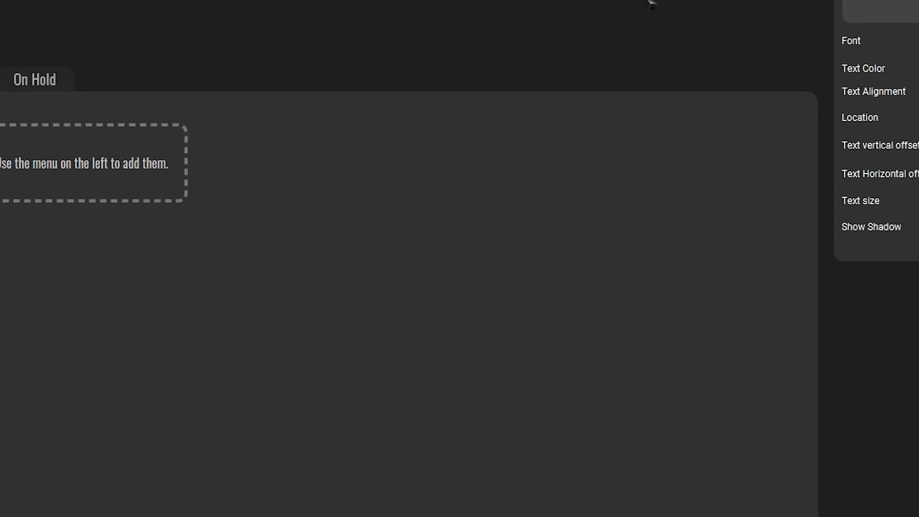
{"action": "type", "text": "Just Chatting"}
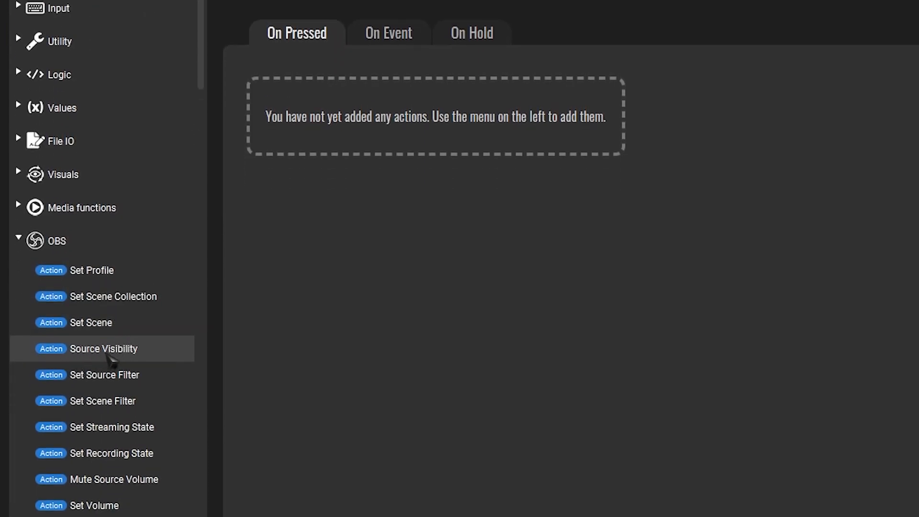
- Add an OBS Source Visibility action to the button that shows the source JC in the Hotkeys scene, and save it
{"action": "left_click", "coordinate": [117, 357]}
{"action": "left_click", "coordinate": [498, 72]}
{"action": "left_click", "coordinate": [427, 180]}
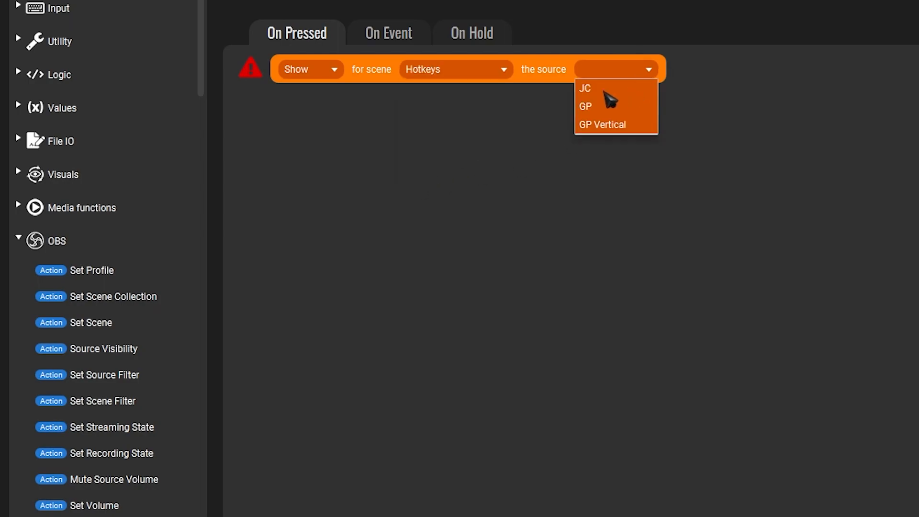
{"action": "left_click", "coordinate": [668, 499]}
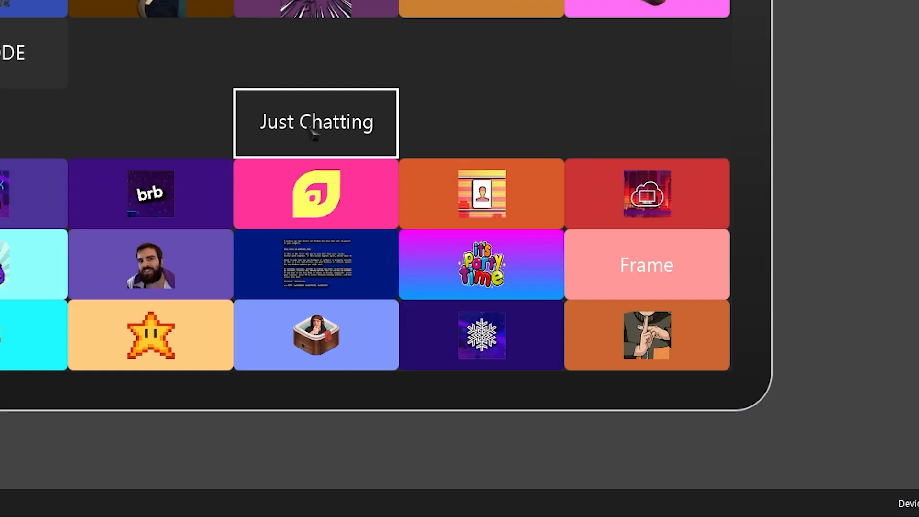
- Duplicate the Just Chatting button, label a copy Gameplay and make its action show the source GP
{"action": "right_click", "coordinate": [313, 125]}
{"action": "left_click", "coordinate": [344, 294]}
{"action": "right_click", "coordinate": [453, 291]}
{"action": "left_click", "coordinate": [471, 316]}
{"action": "right_click", "coordinate": [655, 293]}
{"action": "left_click", "coordinate": [684, 357]}
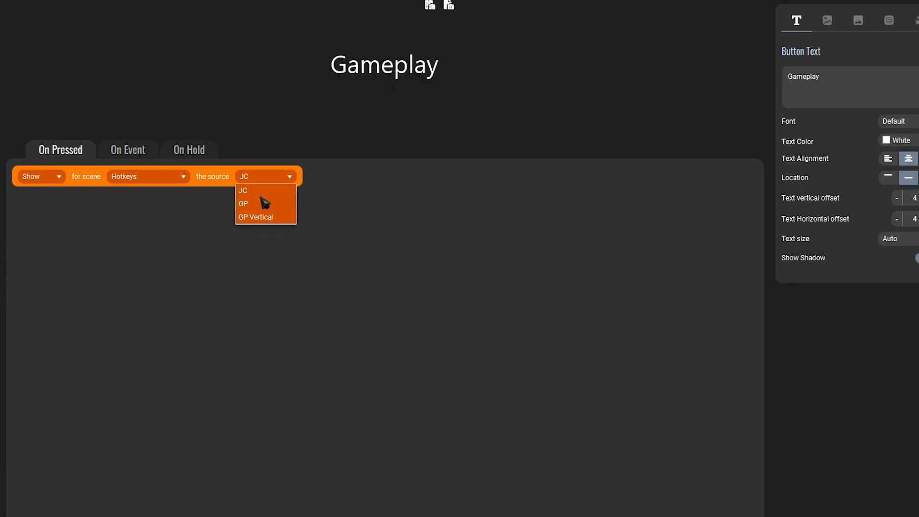
{"action": "right_click", "coordinate": [681, 311]}
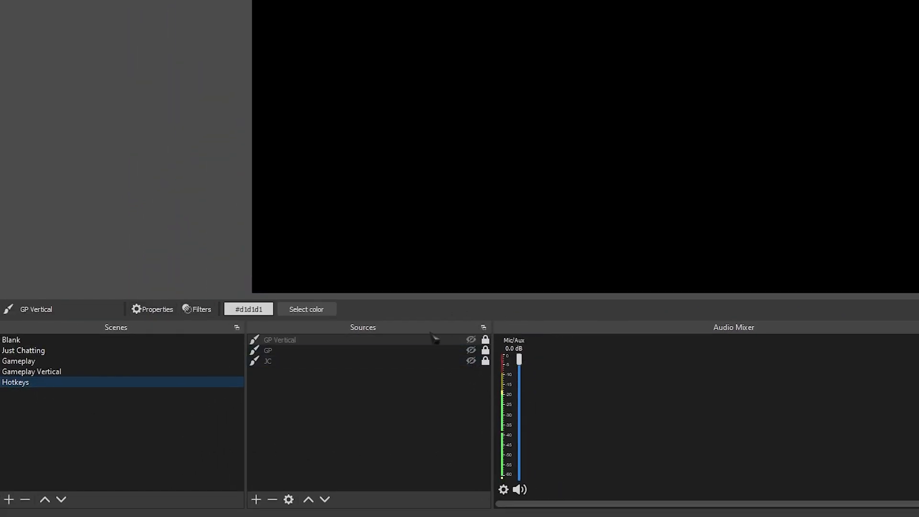
- In OBS, select the Just Chatting scene and add a Move scene transition with its default properties
{"action": "left_click", "coordinate": [135, 351]}
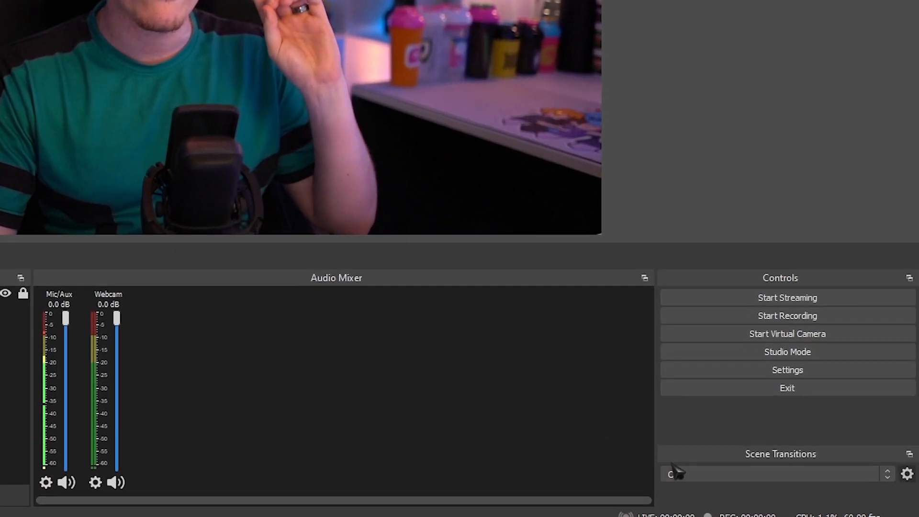
{"action": "left_click", "coordinate": [768, 476]}
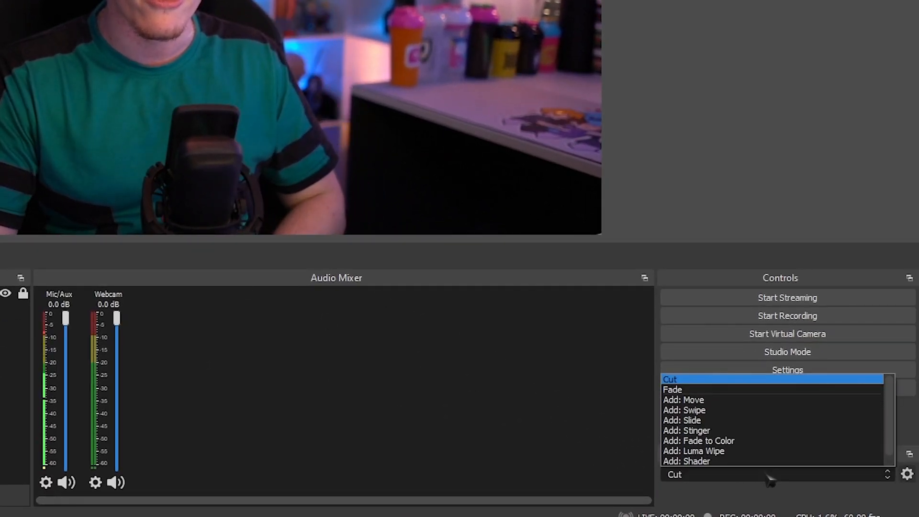
{"action": "left_click", "coordinate": [689, 400]}
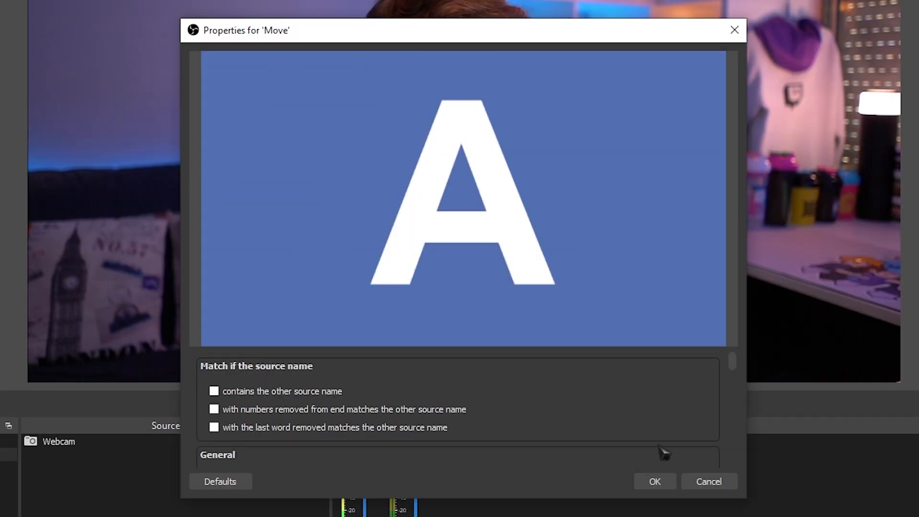
{"action": "left_click", "coordinate": [656, 481]}
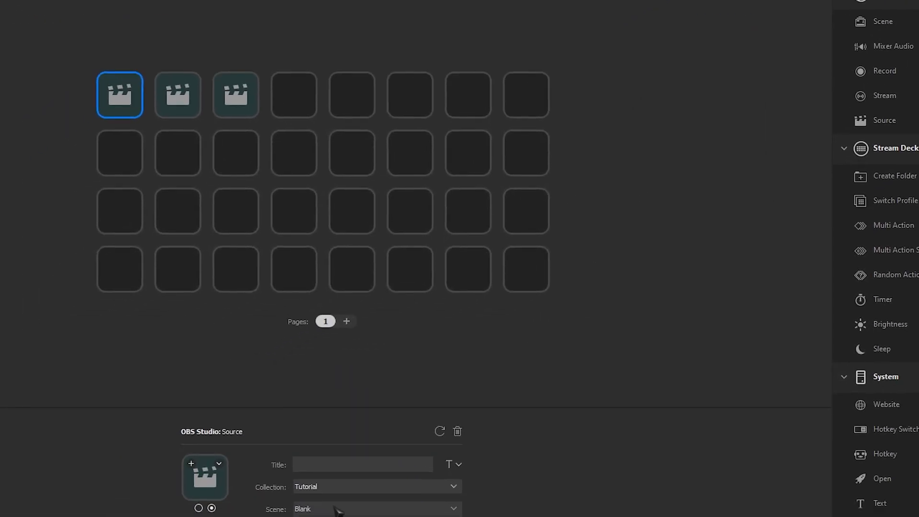
- In Stream Deck, set the first OBS source key to the source JC in the Hotkeys scene
{"action": "left_click", "coordinate": [481, 444]}
{"action": "left_click", "coordinate": [430, 505]}
{"action": "left_click", "coordinate": [468, 466]}
{"action": "left_click", "coordinate": [428, 507]}
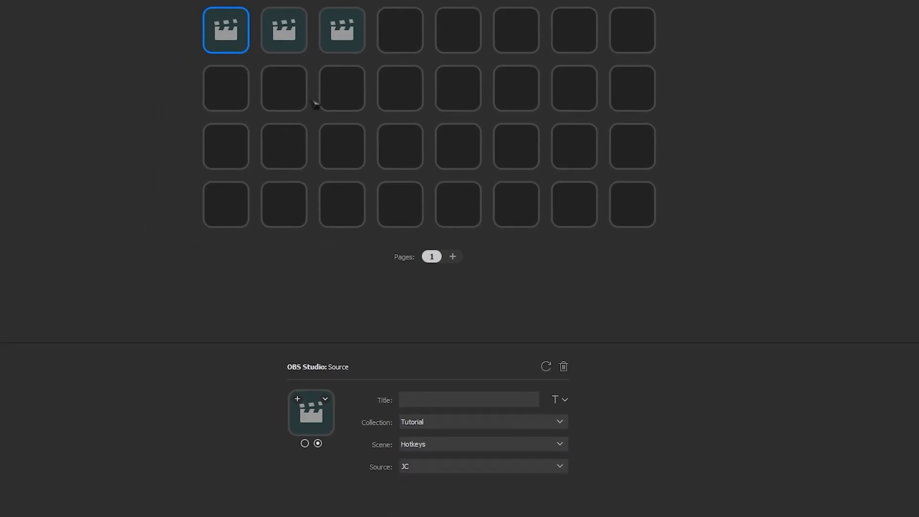
{"action": "left_click", "coordinate": [444, 508]}
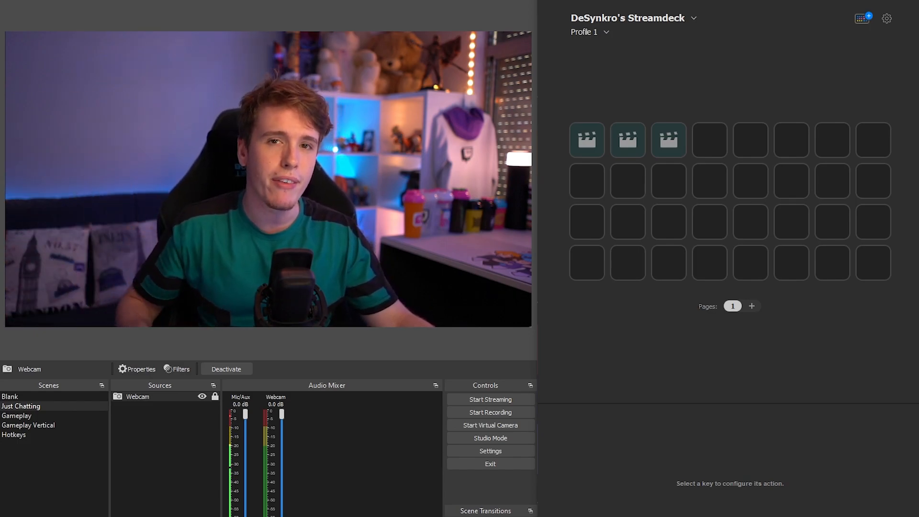
- Test the animated webcam transitions by switching between the Gameplay, Gameplay Vertical and Just Chatting scenes
{"action": "left_click", "coordinate": [16, 416]}
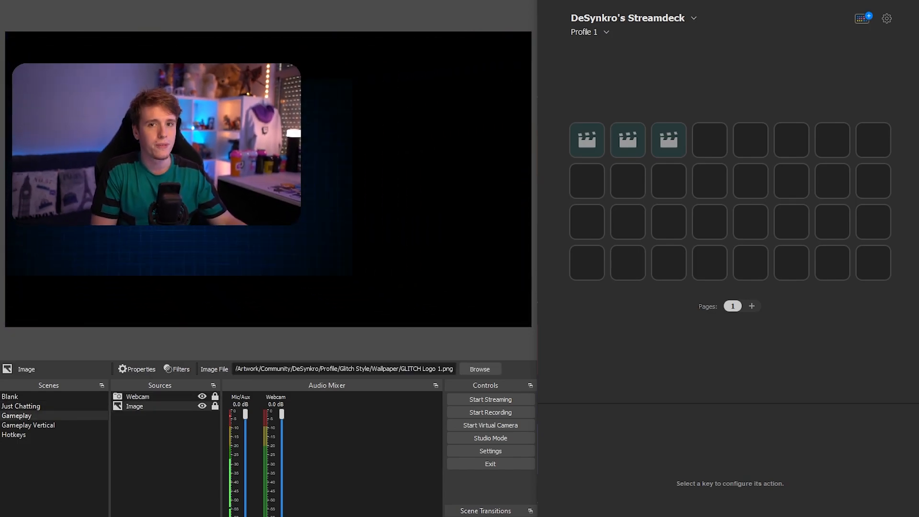
{"action": "left_click", "coordinate": [28, 424]}
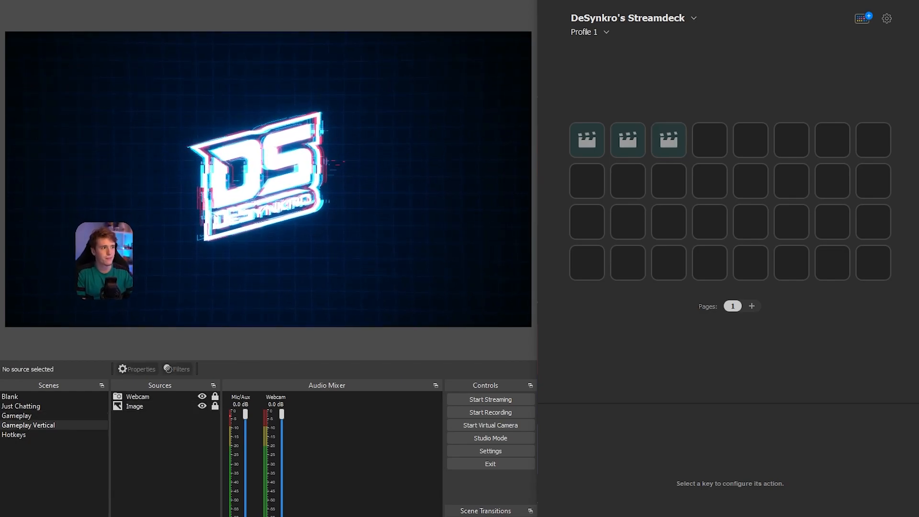
{"action": "left_click", "coordinate": [21, 406]}
{"action": "left_click", "coordinate": [28, 425]}
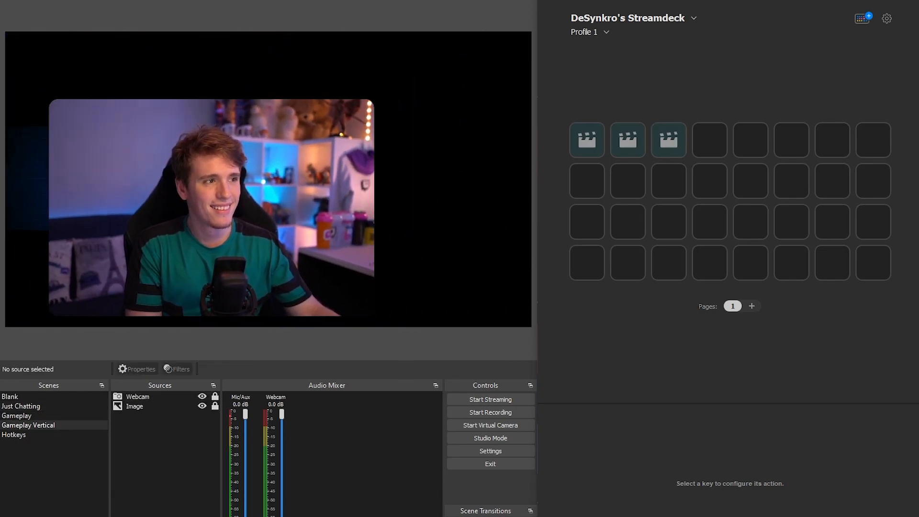